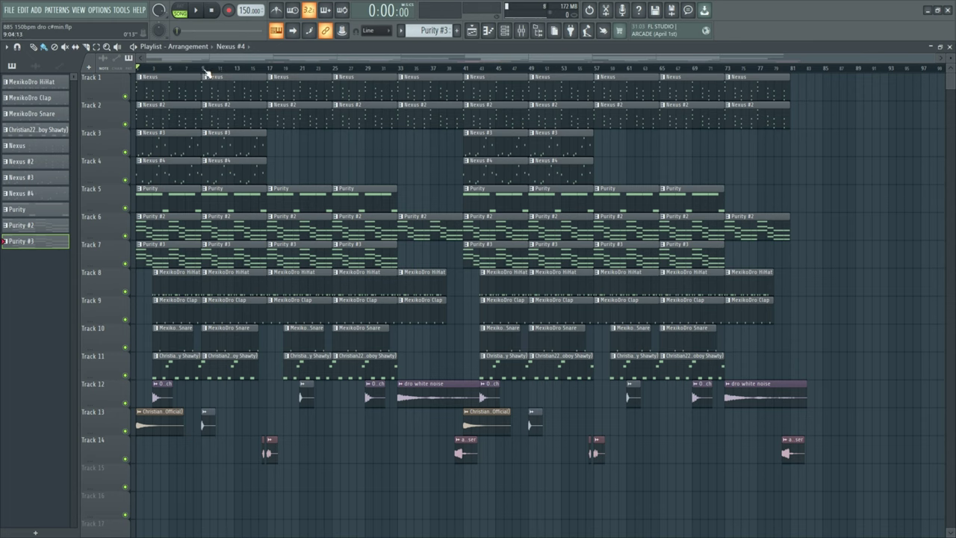
# Step: Play the arrangement from bar 17, stop it, and switch playback to pattern mode
pyautogui.moveTo(206, 69); pyautogui.dragTo(269, 68)
pyautogui.press('space')
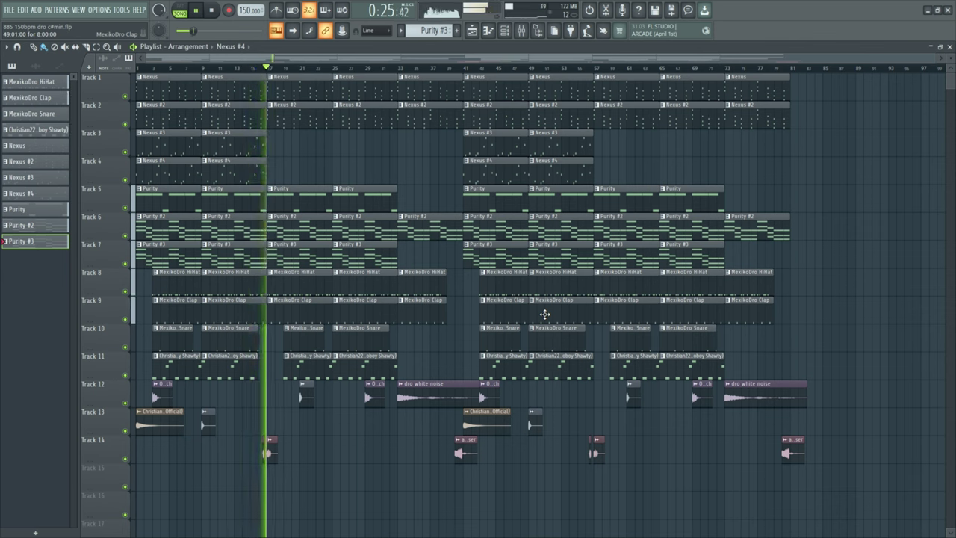
pyautogui.press('space')
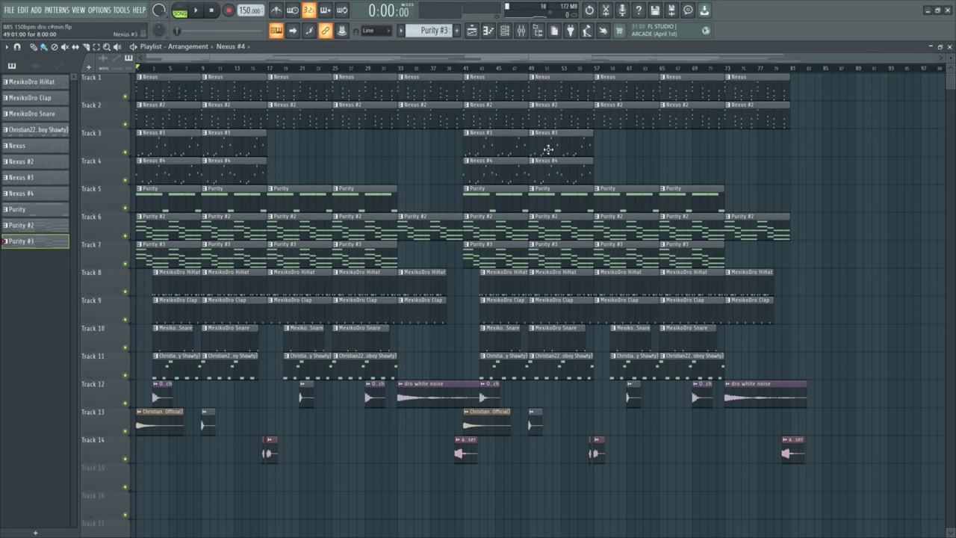
pyautogui.press('l')
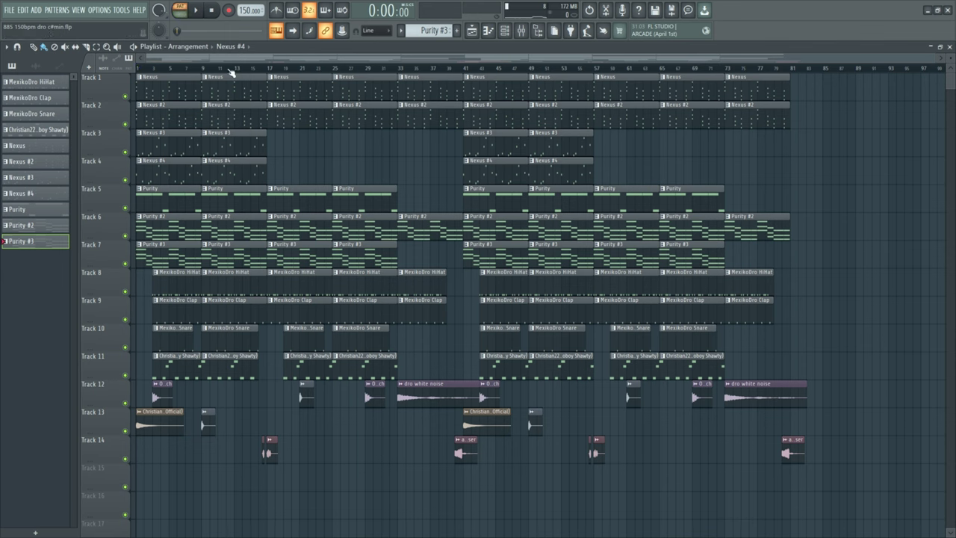
pyautogui.doubleClick(237, 89)
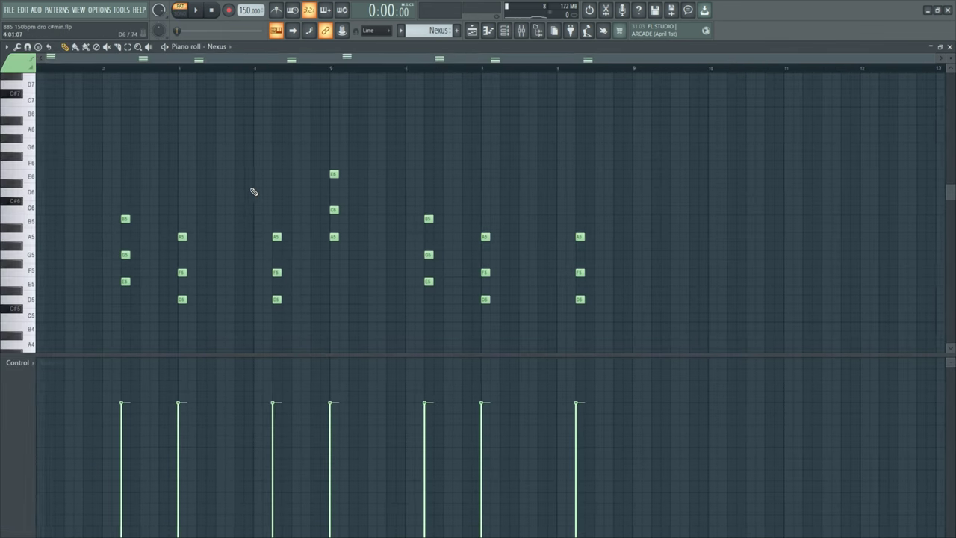
pyautogui.click(505, 30)
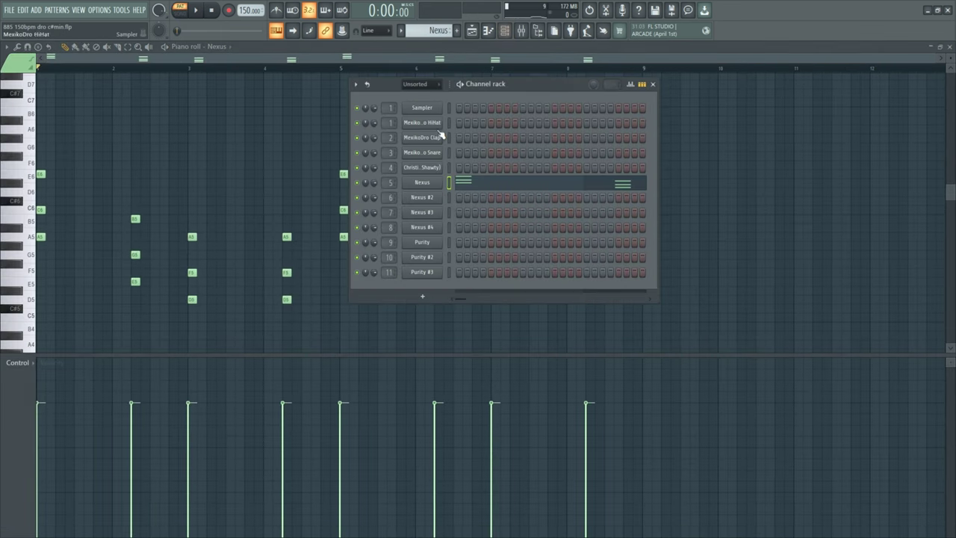
pyautogui.click(423, 183)
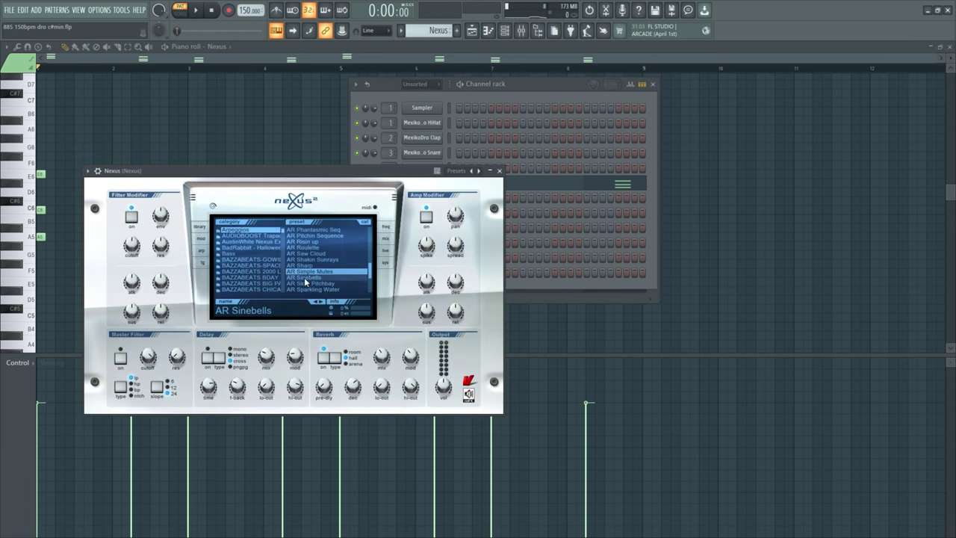
pyautogui.click(249, 139)
pyautogui.rightClick(249, 138)
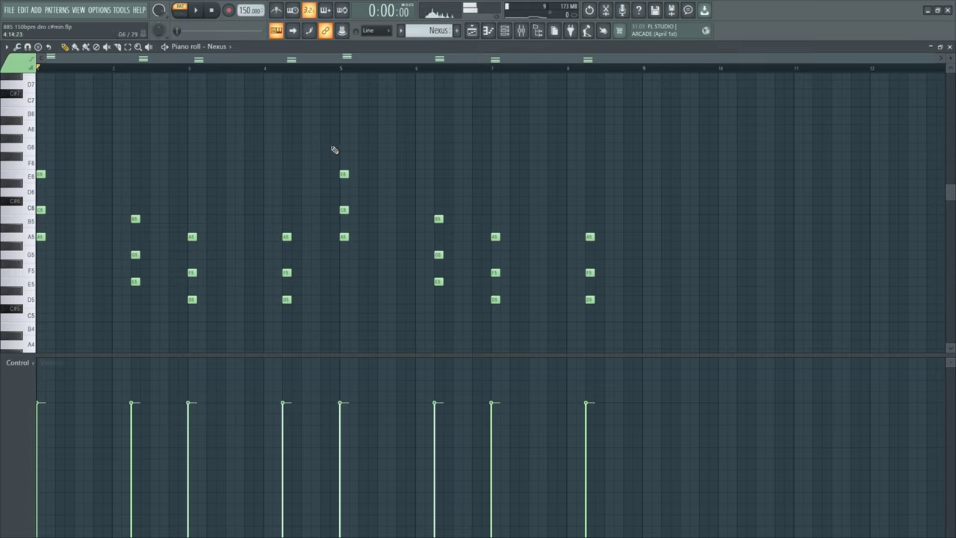
pyautogui.press('space')
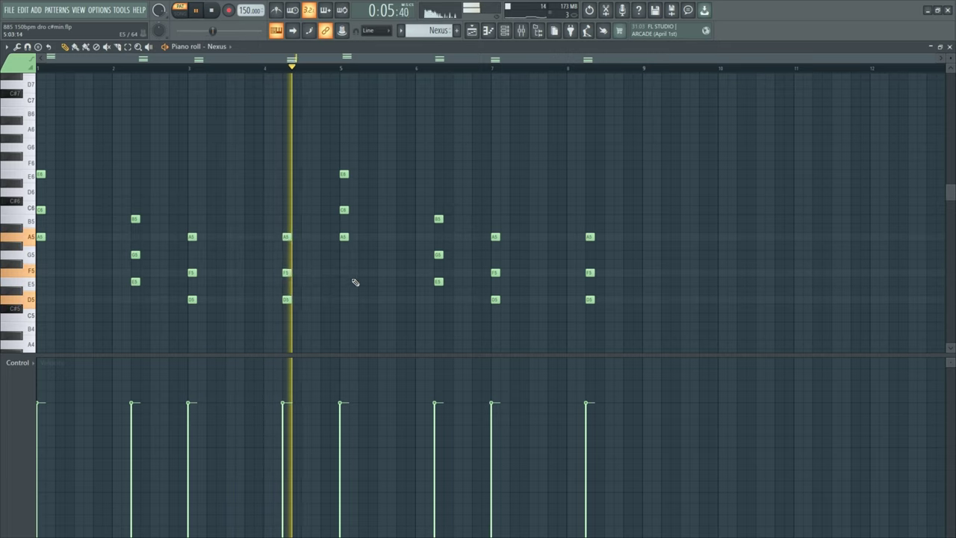
pyautogui.press('space')
# Step: Select the bar-1 E6, C6 and A5 chord and delete the pasted copy of it
pyautogui.moveTo(309, 143); pyautogui.dragTo(42, 344)
pyautogui.scroll(-2, 73, 292)
pyautogui.click(81, 132)
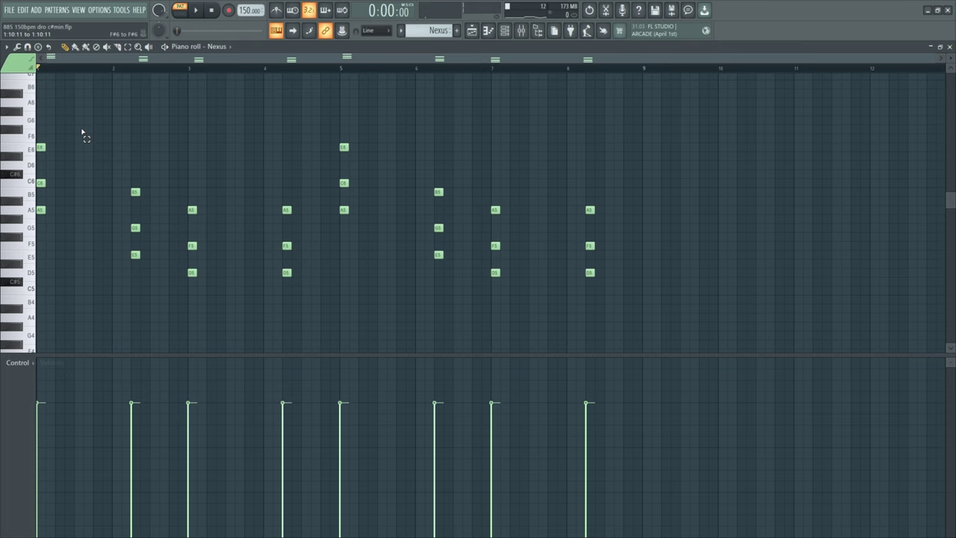
pyautogui.moveTo(82, 132); pyautogui.dragTo(103, 208)
pyautogui.scroll(2, 41, 219)
pyautogui.scroll(-3, 100, 232)
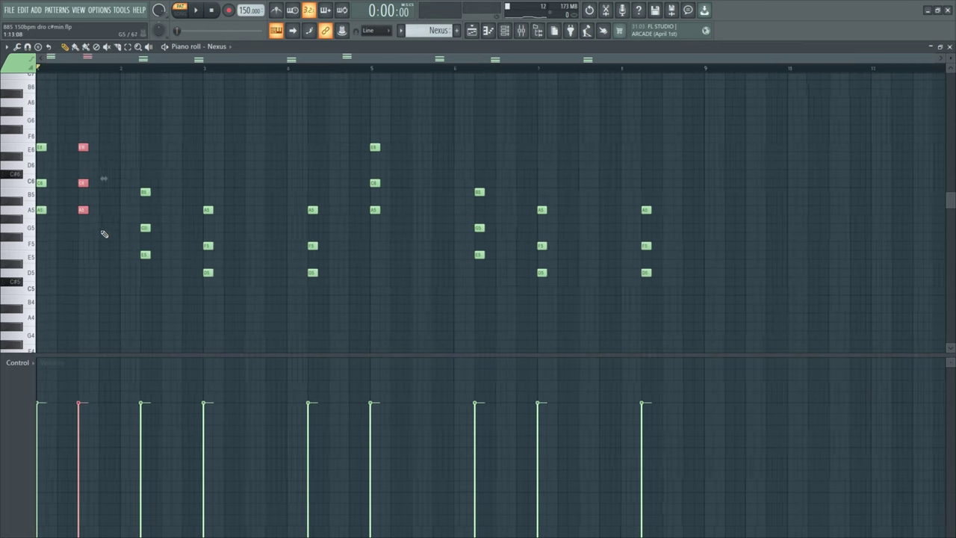
pyautogui.scroll(3, 70, 209)
pyautogui.press('Delete')
pyautogui.scroll(-3, 90, 213)
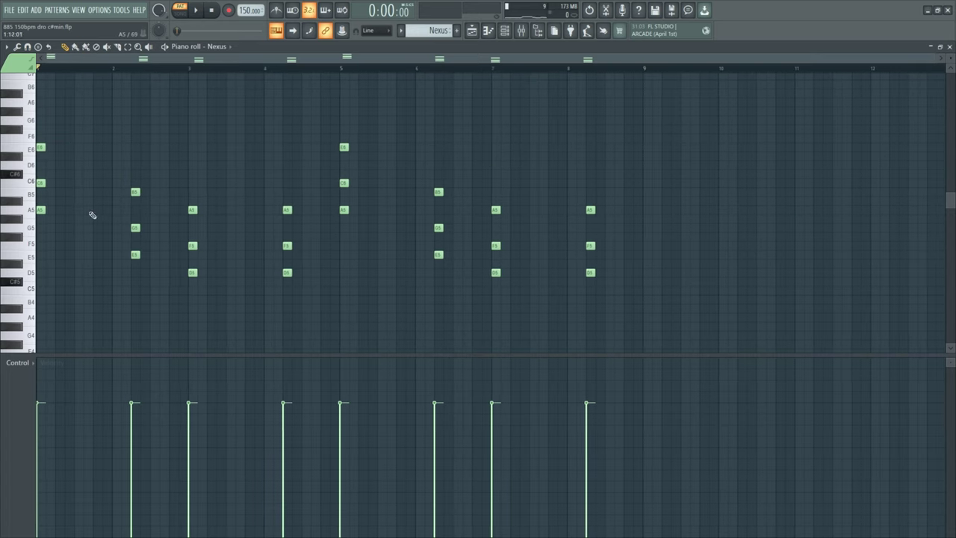
pyautogui.scroll(4, 120, 211)
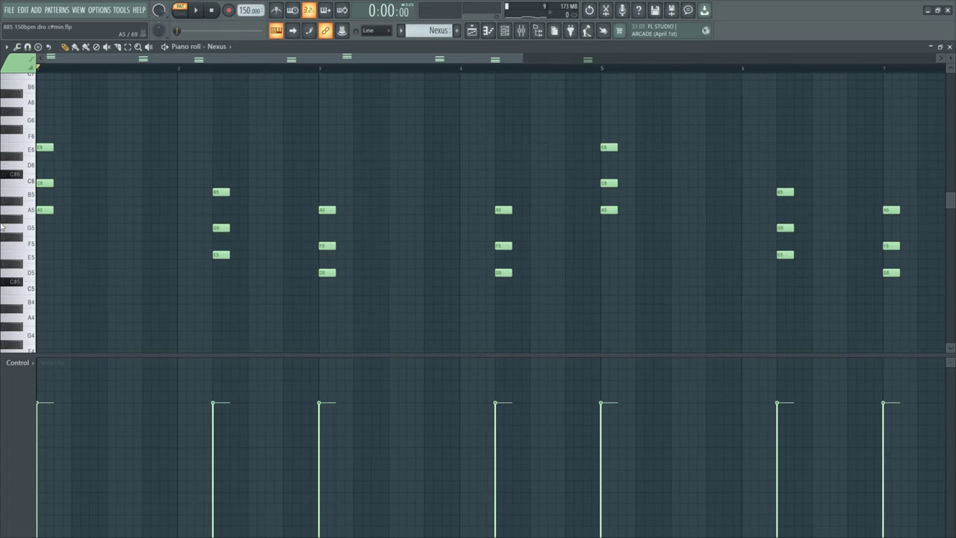
# Step: Draw an A5-C6-E6 chord, move it to bar 2, and transpose it down five semitones
pyautogui.click(114, 211)
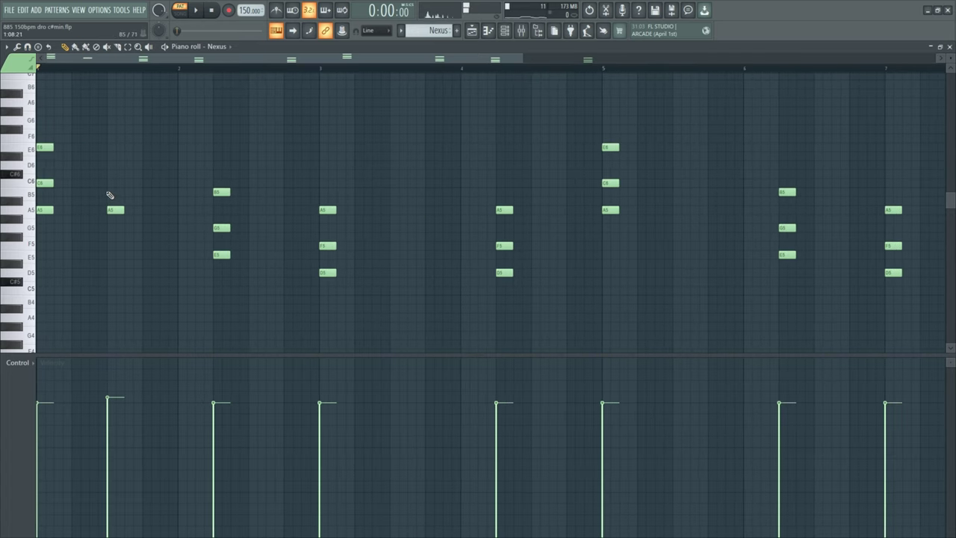
pyautogui.click(112, 183)
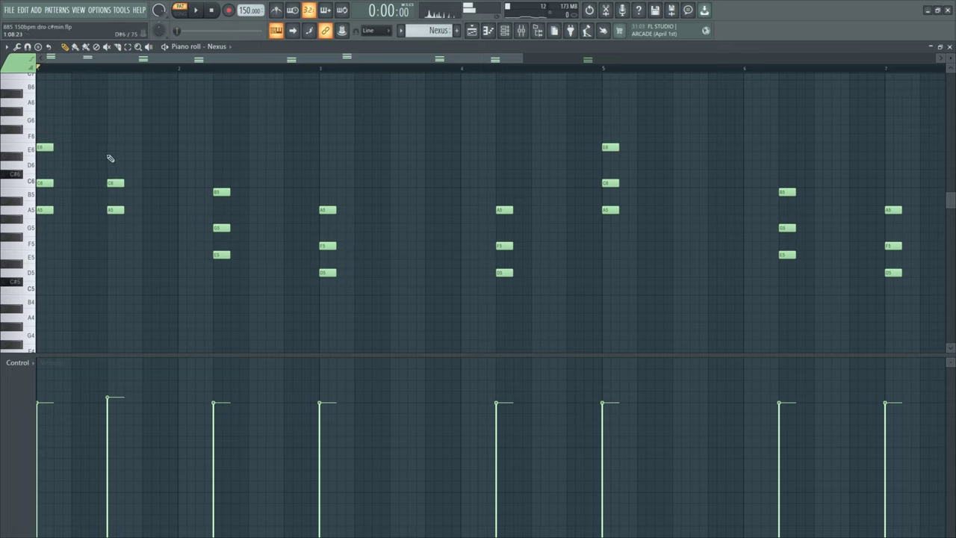
pyautogui.click(112, 147)
pyautogui.moveTo(149, 116); pyautogui.dragTo(118, 246)
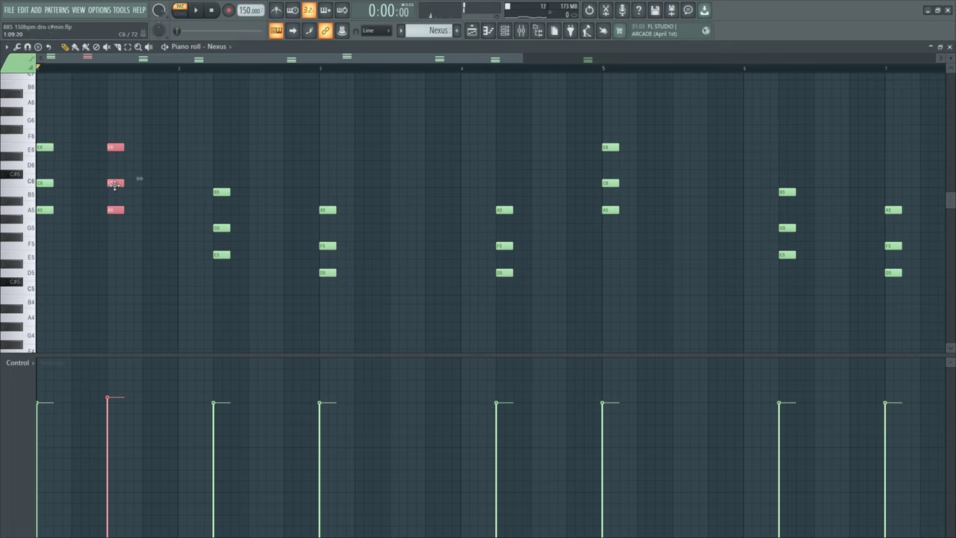
pyautogui.moveTo(114, 184); pyautogui.dragTo(219, 184)
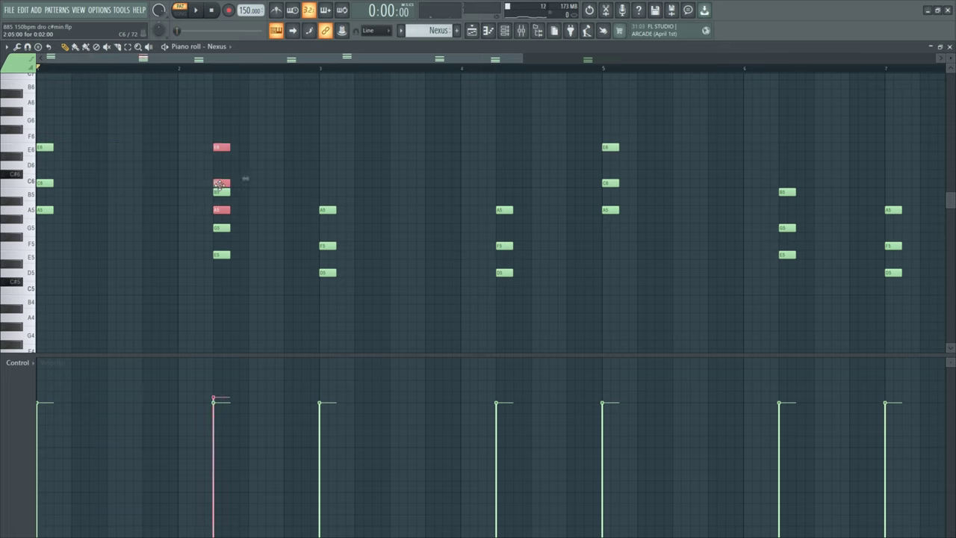
pyautogui.hotkey('shift', 'Down')
pyautogui.hotkey('shift', 'Down')
pyautogui.hotkey('shift', 'Down')
pyautogui.hotkey('shift', 'Down')
pyautogui.hotkey('shift', 'Down')
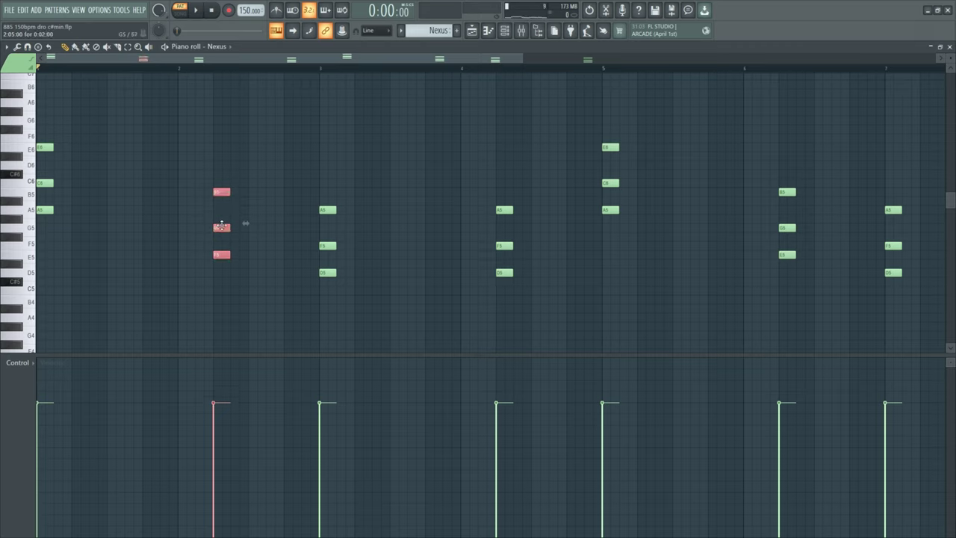
# Step: Copy the chord to bar 3, lower it one semitone, and return to the Playlist
pyautogui.moveTo(222, 190); pyautogui.dragTo(328, 191)
pyautogui.hotkey('shift', 'Down')
pyautogui.hotkey('shift', 'Down')
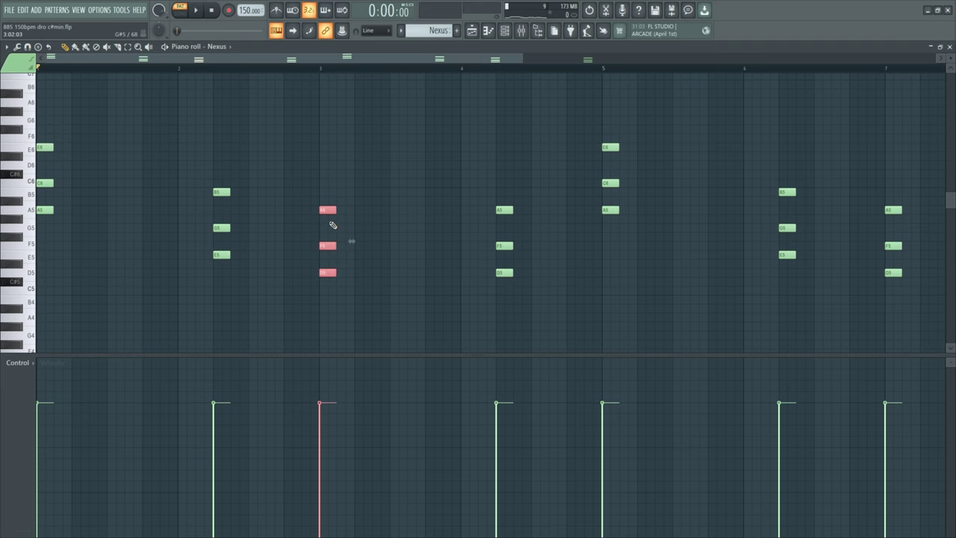
pyautogui.click(352, 209)
pyautogui.scroll(-3, 366, 215)
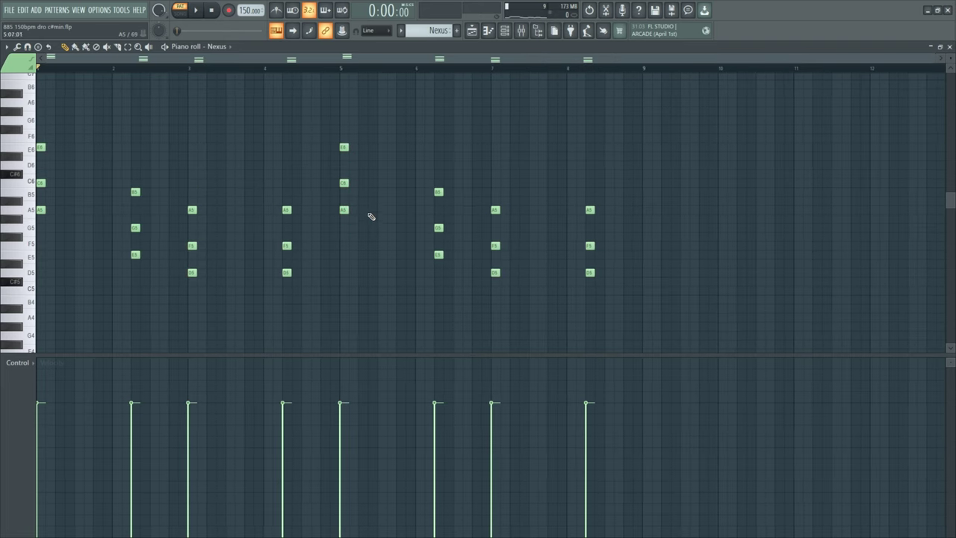
pyautogui.click(471, 32)
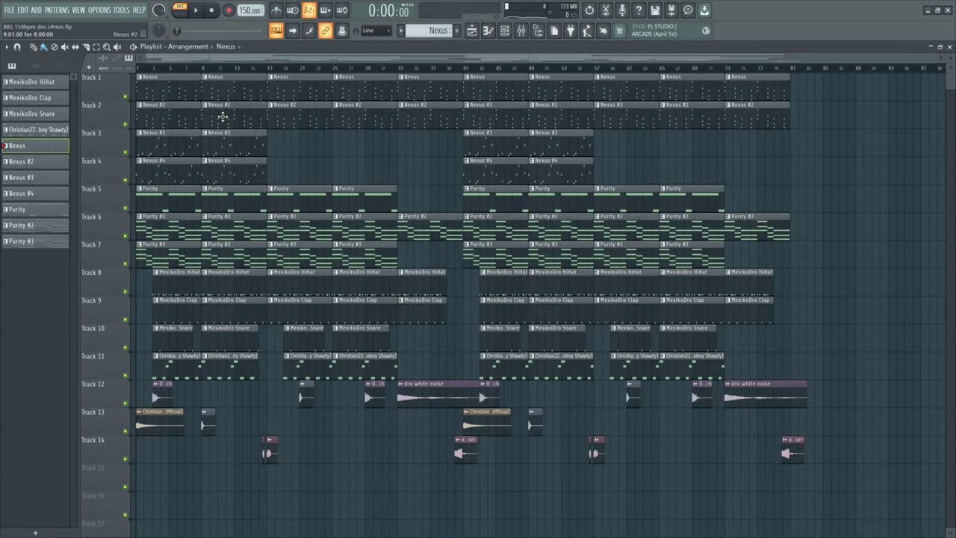
pyautogui.doubleClick(220, 117)
pyautogui.scroll(3, 275, 235)
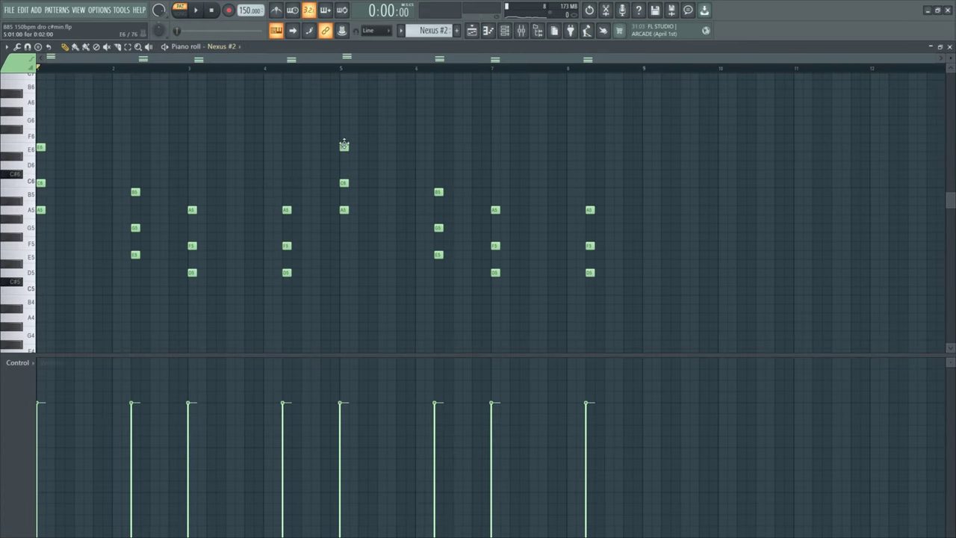
pyautogui.moveTo(317, 90); pyautogui.dragTo(36, 354)
pyautogui.click(505, 30)
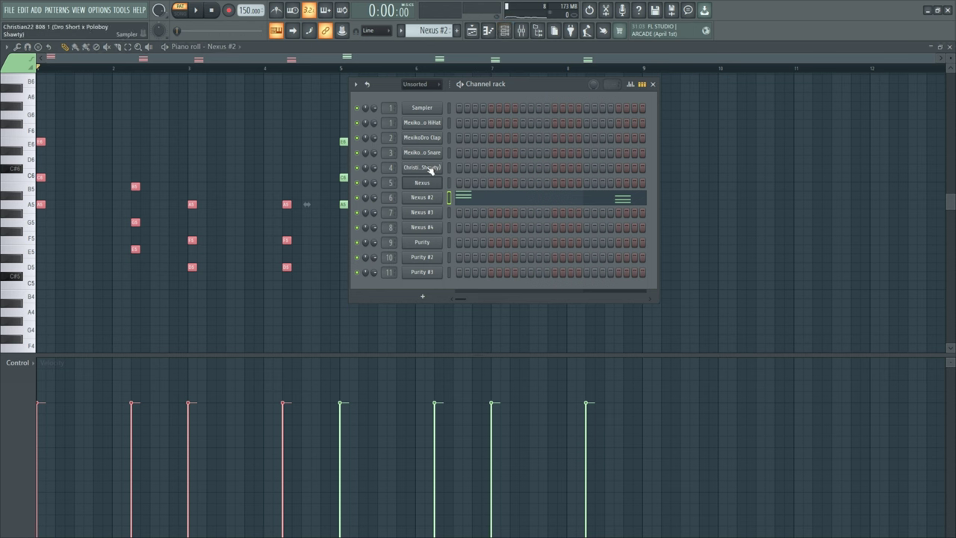
pyautogui.click(423, 197)
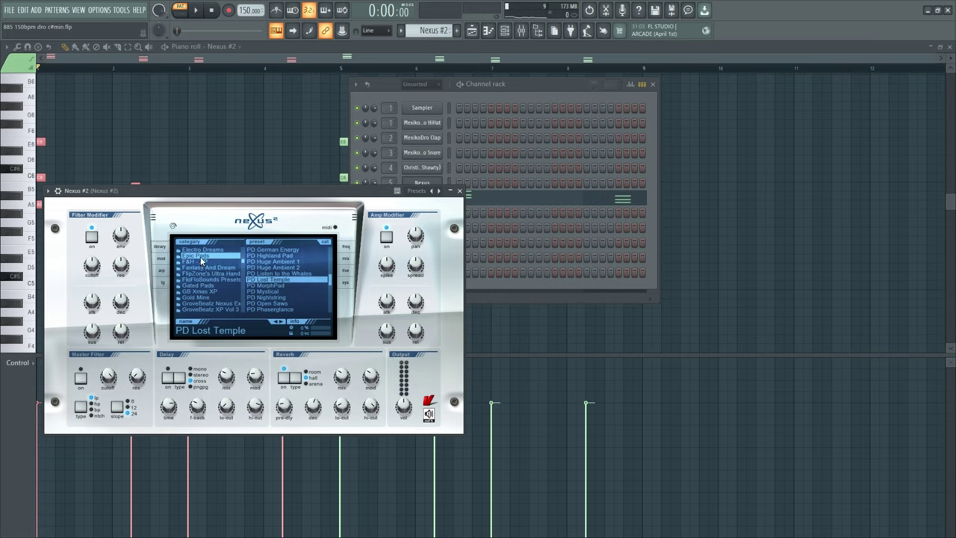
pyautogui.press('F12')
pyautogui.press('space')
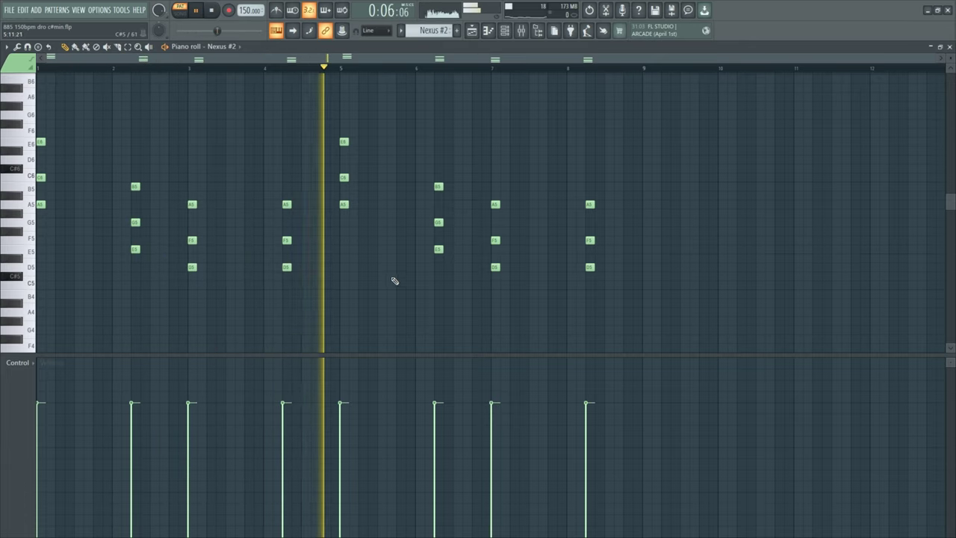
pyautogui.press('space')
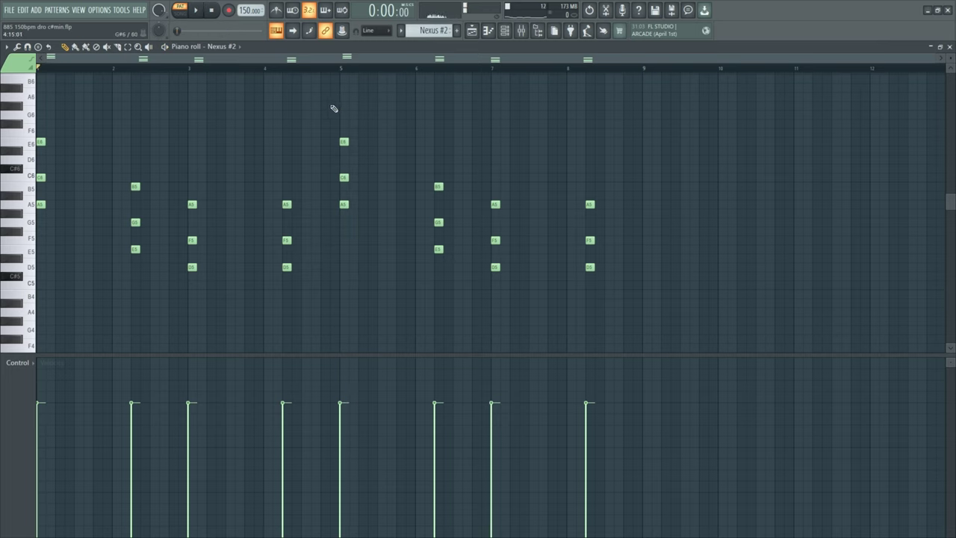
pyautogui.moveTo(322, 93); pyautogui.dragTo(37, 299)
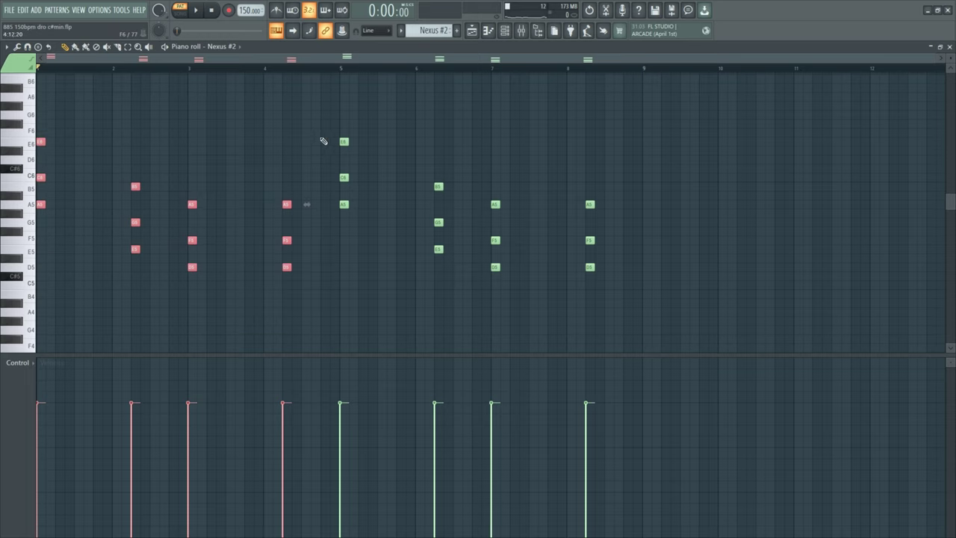
pyautogui.moveTo(320, 130); pyautogui.dragTo(36, 290)
pyautogui.moveTo(321, 130); pyautogui.dragTo(34, 272)
pyautogui.click(471, 31)
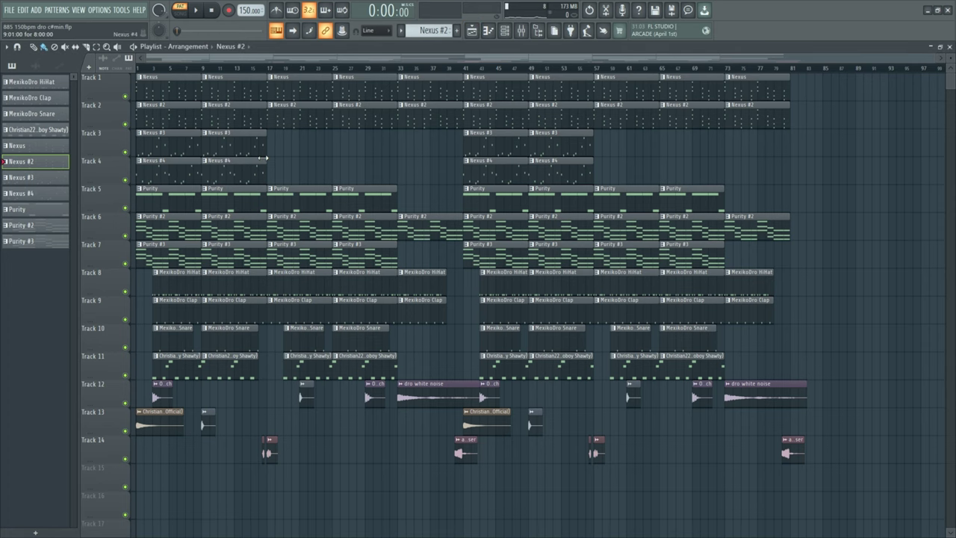
# Step: Open the Nexus #3 pattern and check its instrument settings in the Channel rack
pyautogui.doubleClick(220, 146)
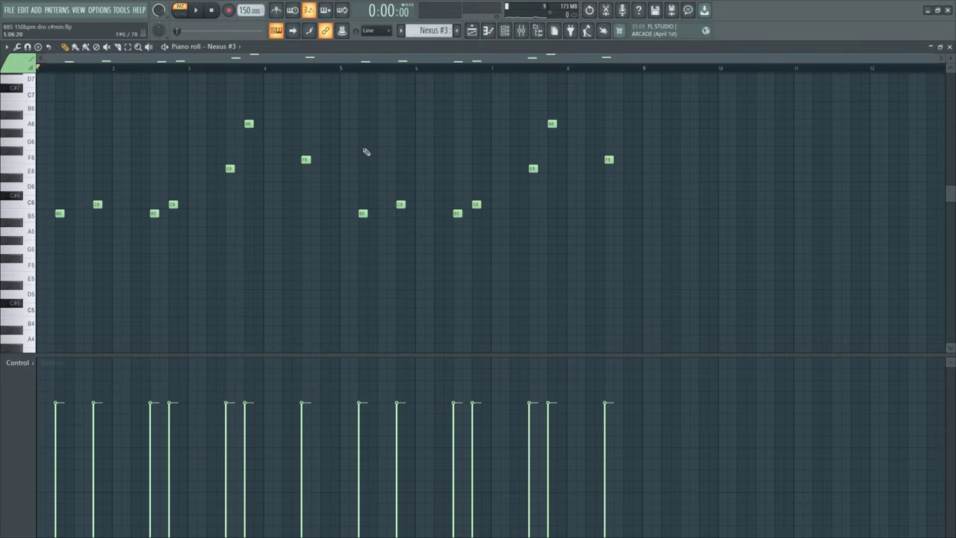
pyautogui.click(505, 30)
pyautogui.click(429, 215)
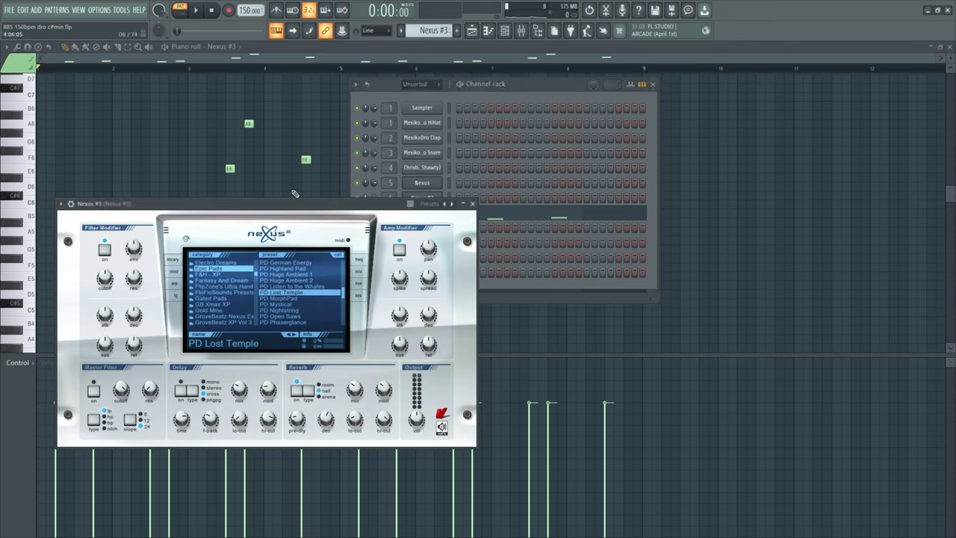
pyautogui.click(473, 204)
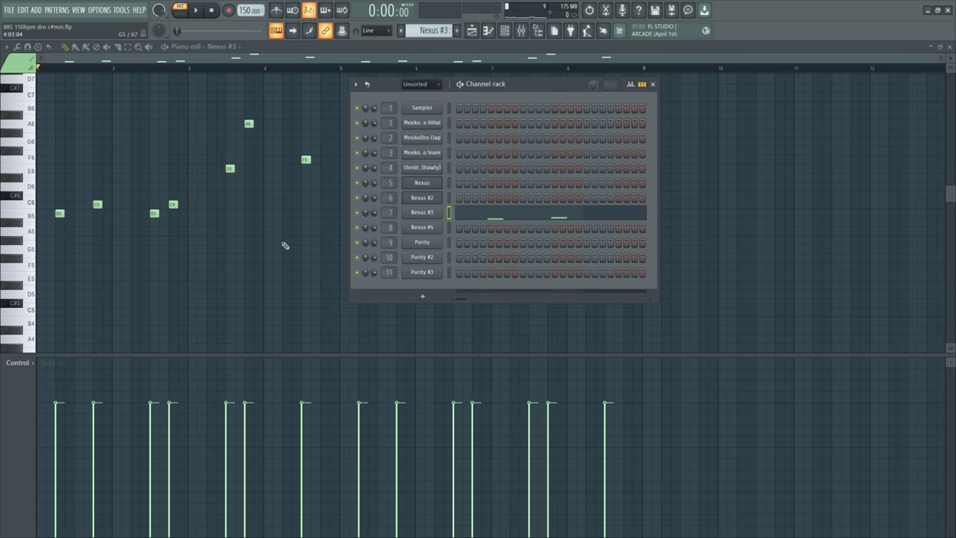
pyautogui.press('F6')
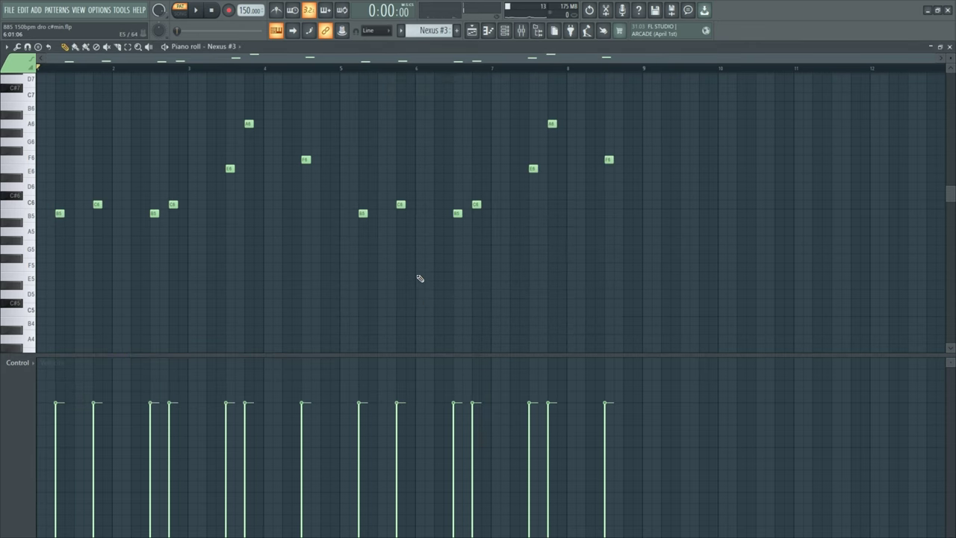
# Step: Play the Nexus #3 melody, select its first seven notes, and return to the Playlist
pyautogui.press('space')
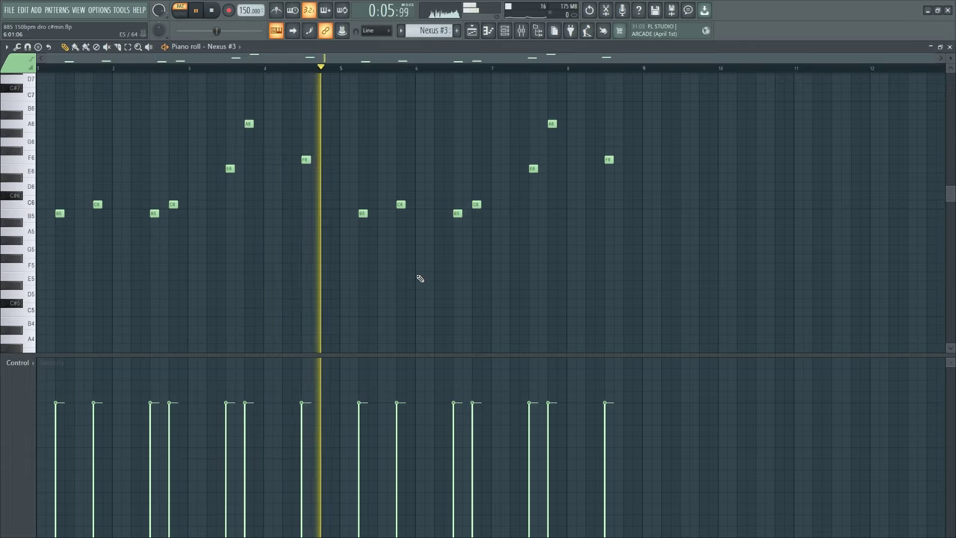
pyautogui.press('space')
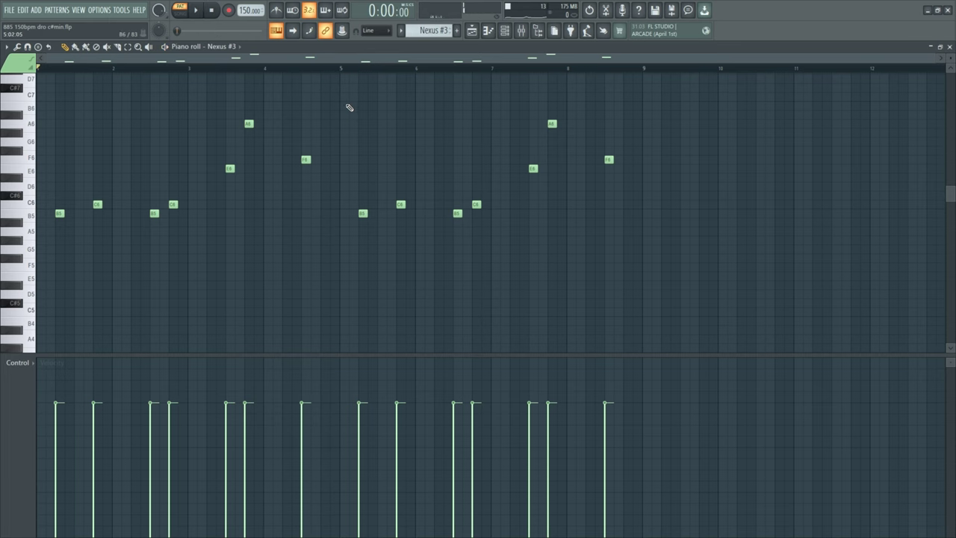
pyautogui.moveTo(340, 96); pyautogui.dragTo(36, 254)
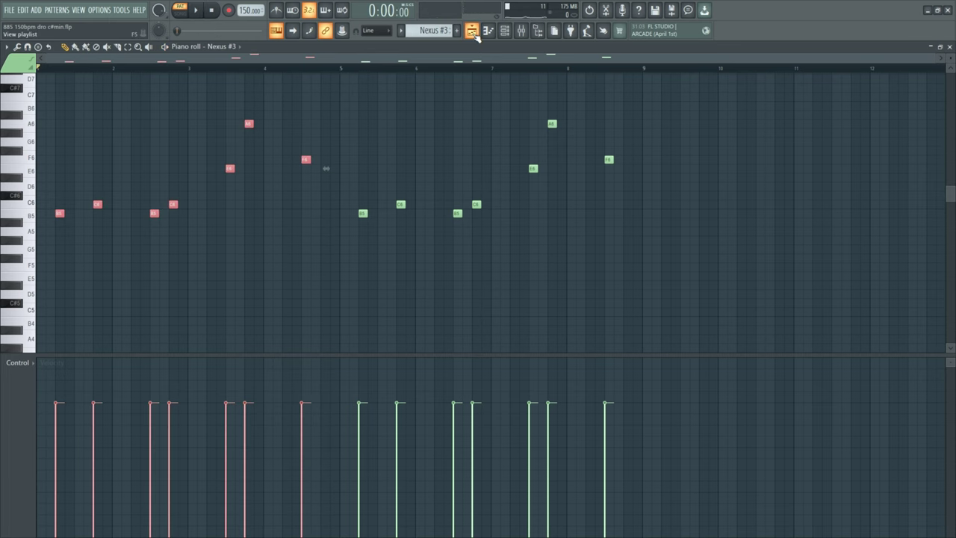
pyautogui.click(472, 31)
# Step: Open the Nexus #4 pattern and view its PL VZ Bells 2 instrument sound
pyautogui.click(236, 180)
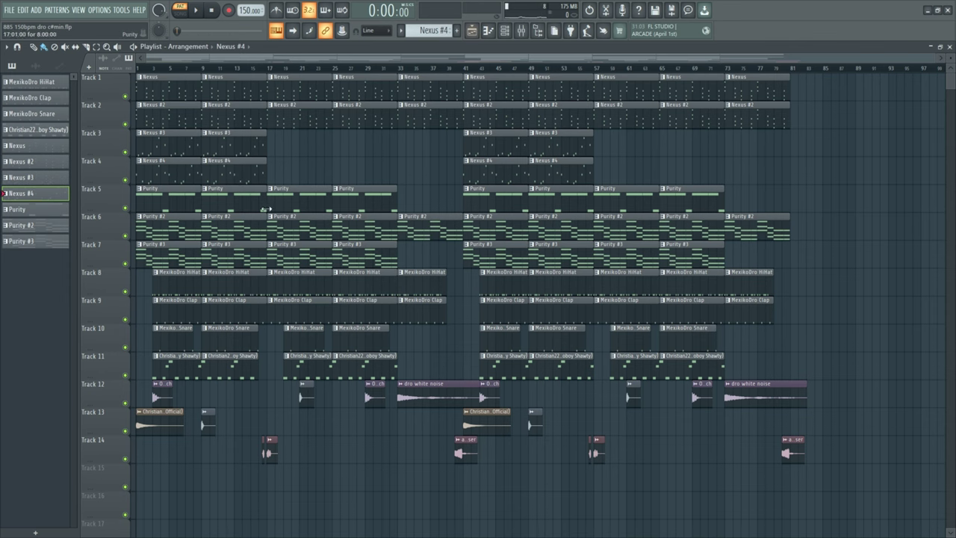
pyautogui.doubleClick(236, 171)
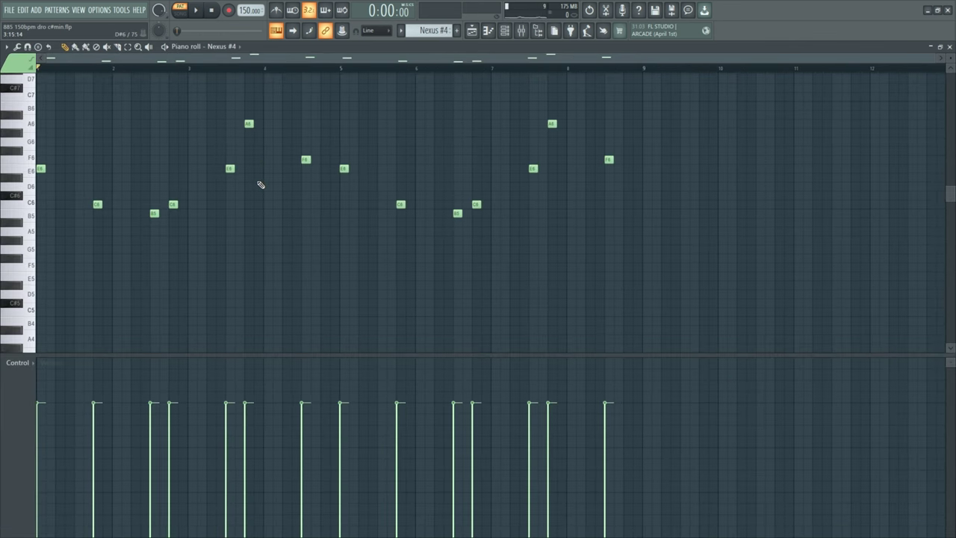
pyautogui.click(505, 30)
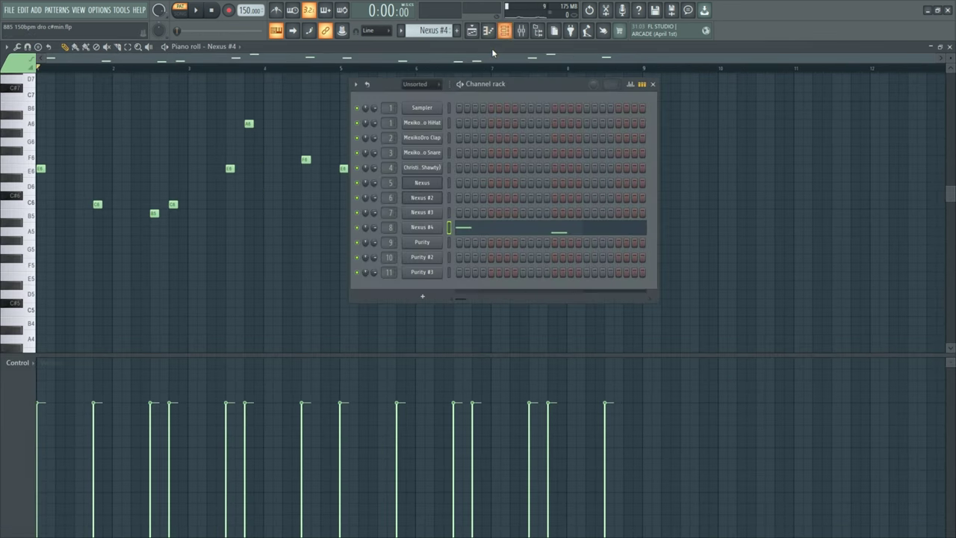
pyautogui.click(422, 227)
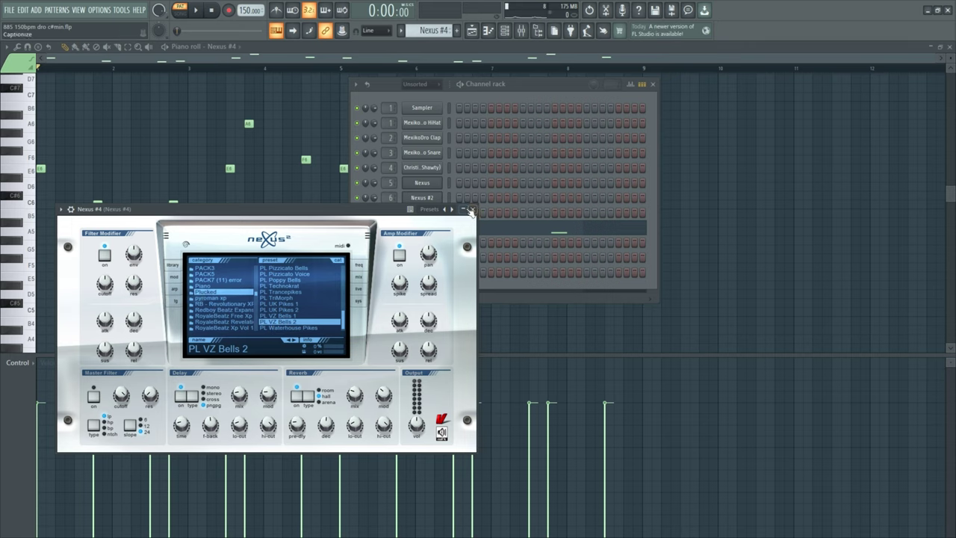
pyautogui.click(472, 210)
pyautogui.click(652, 84)
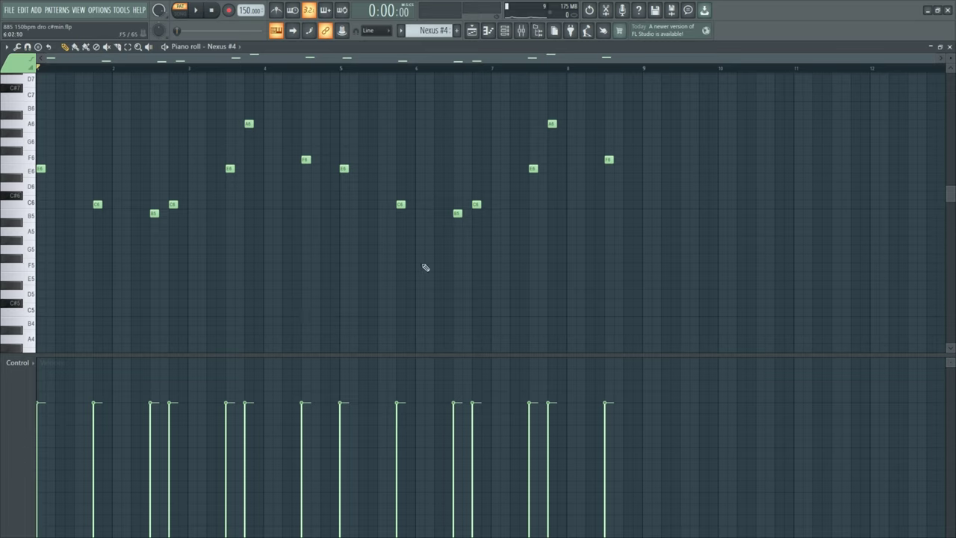
# Step: Play the Nexus #4 melody, then return to the Playlist
pyautogui.press('space')
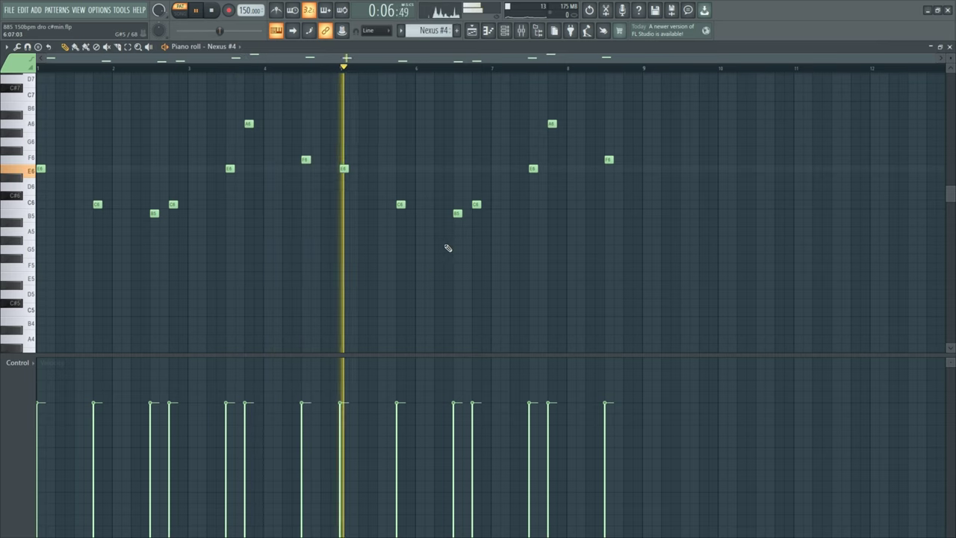
pyautogui.press('space')
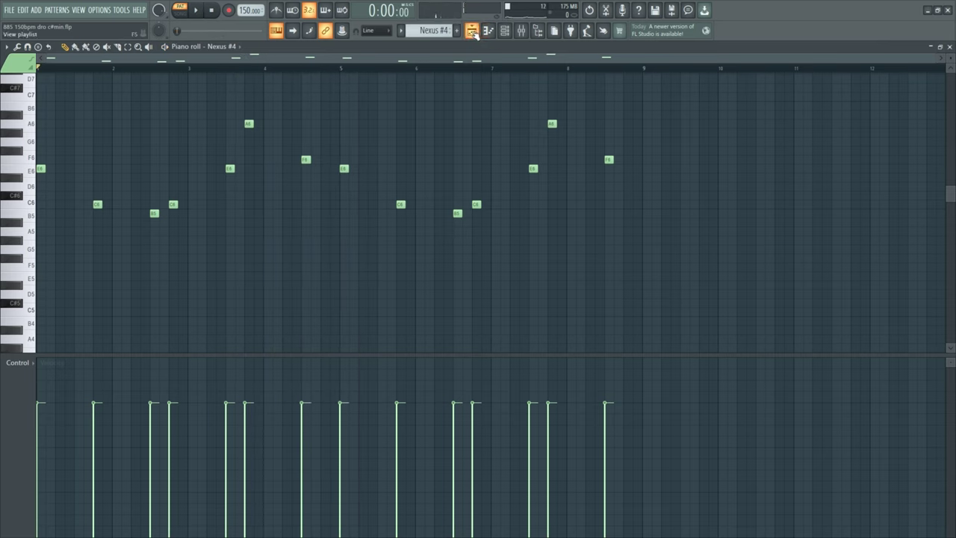
pyautogui.click(472, 31)
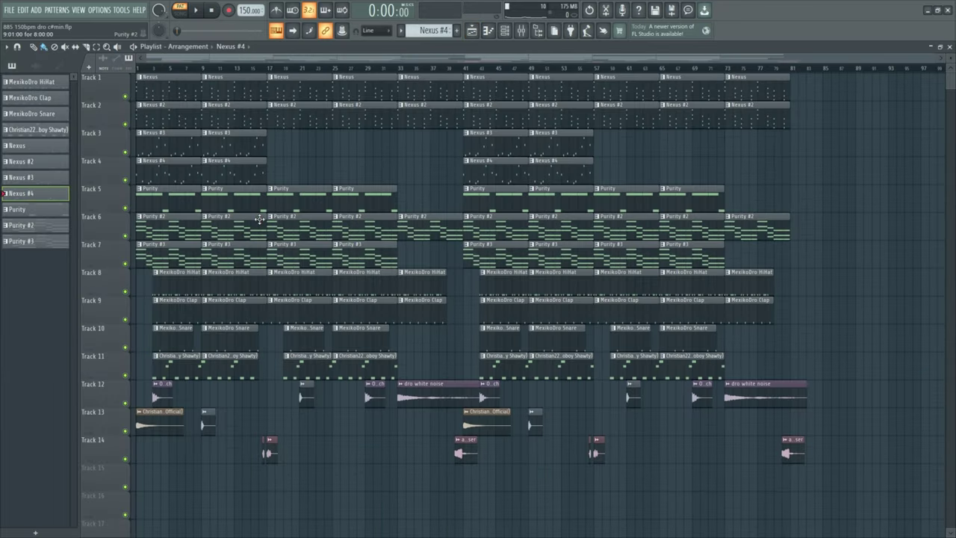
# Step: Open the Purity pattern, view its instrument's preset list, and play the string pattern
pyautogui.scroll(-1, 259, 219)
pyautogui.doubleClick(233, 165)
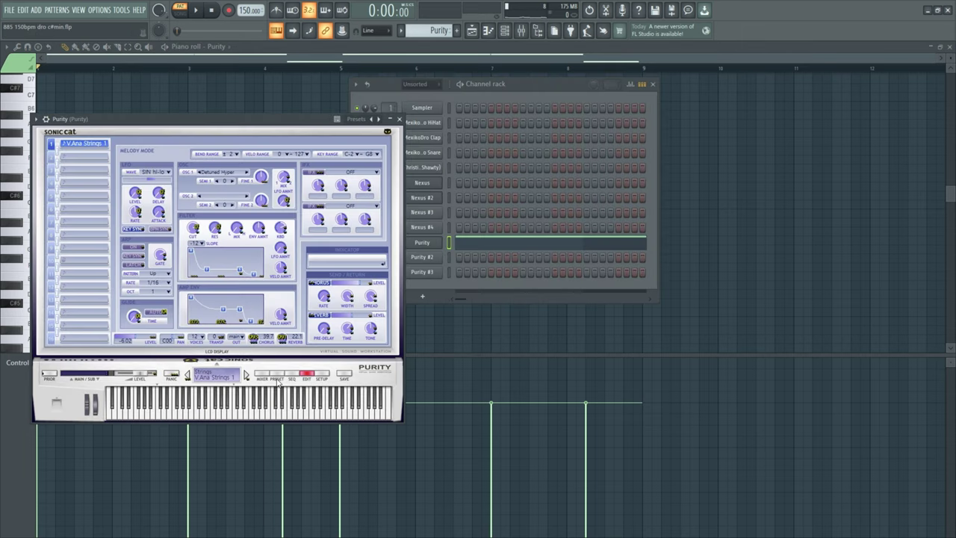
pyautogui.click(276, 379)
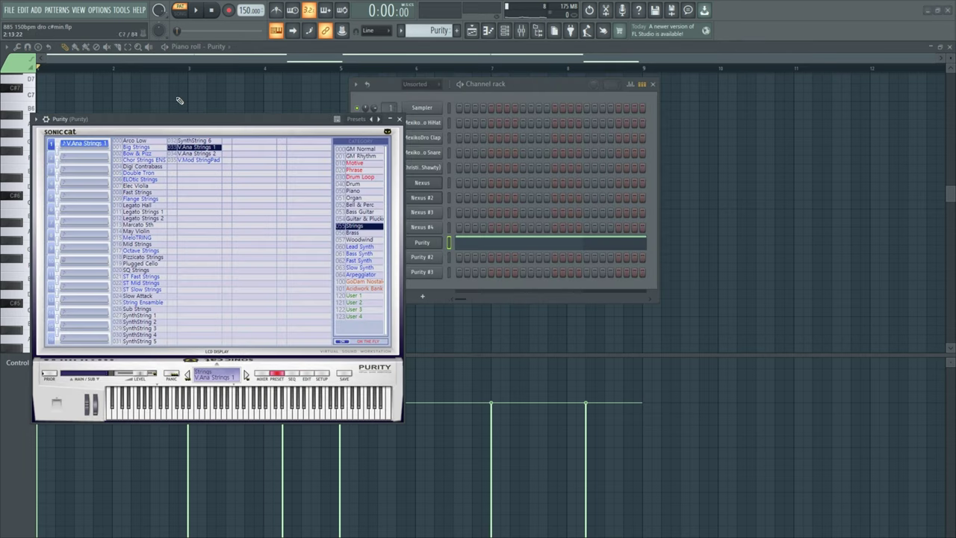
pyautogui.click(399, 119)
pyautogui.click(654, 84)
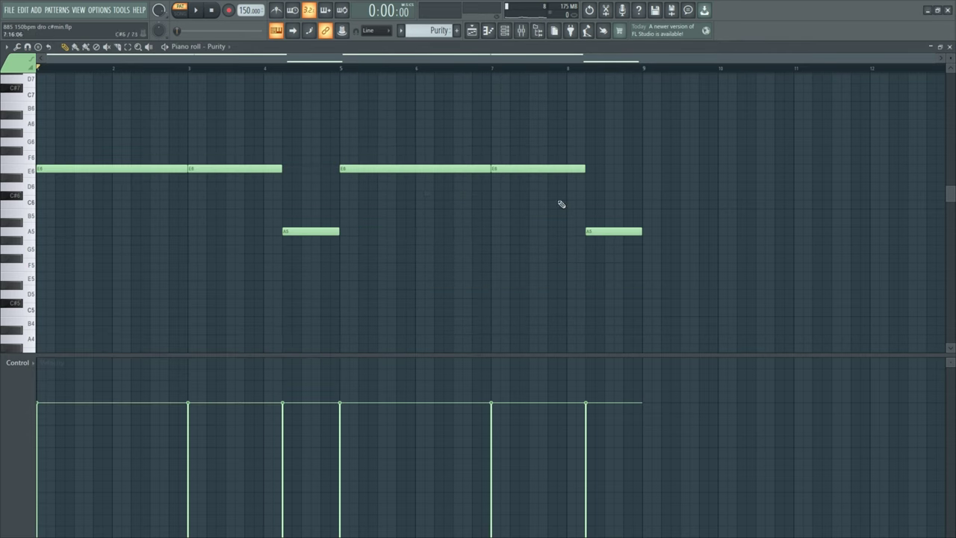
pyautogui.press('space')
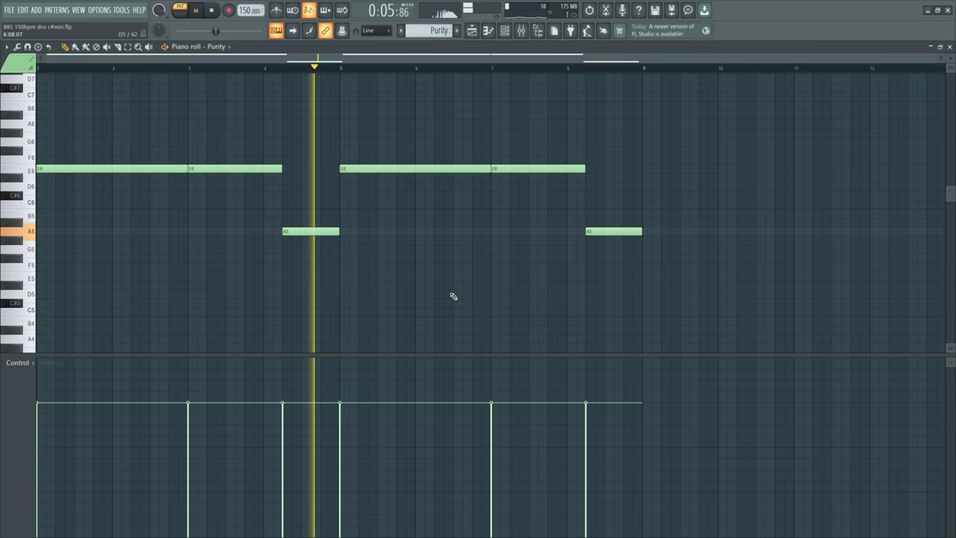
pyautogui.press('space')
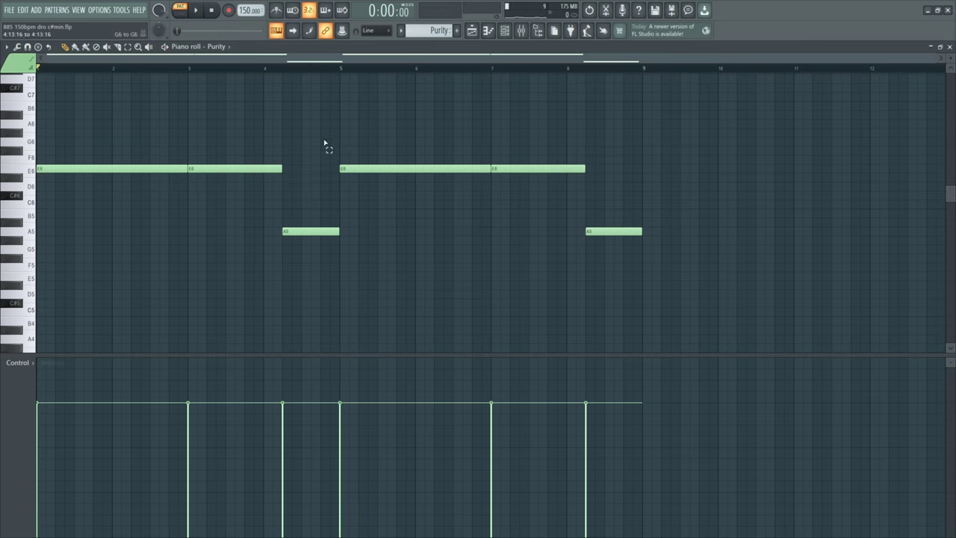
# Step: Select the Purity pattern's long E6 notes and the A5 note
pyautogui.moveTo(323, 139); pyautogui.dragTo(26, 295)
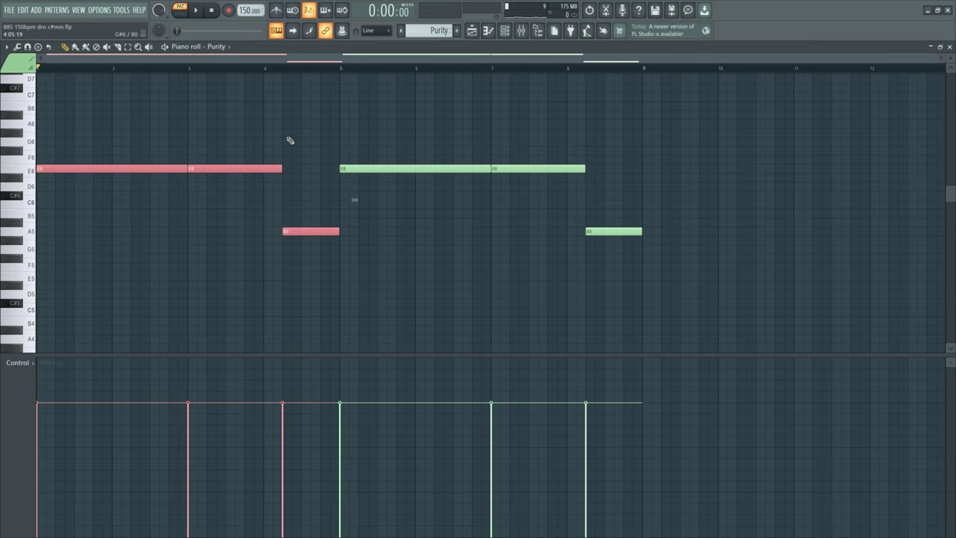
pyautogui.click(337, 167)
pyautogui.moveTo(337, 167); pyautogui.dragTo(35, 299)
pyautogui.moveTo(341, 122); pyautogui.dragTo(196, 297)
pyautogui.moveTo(307, 120); pyautogui.dragTo(3, 310)
pyautogui.click(234, 169)
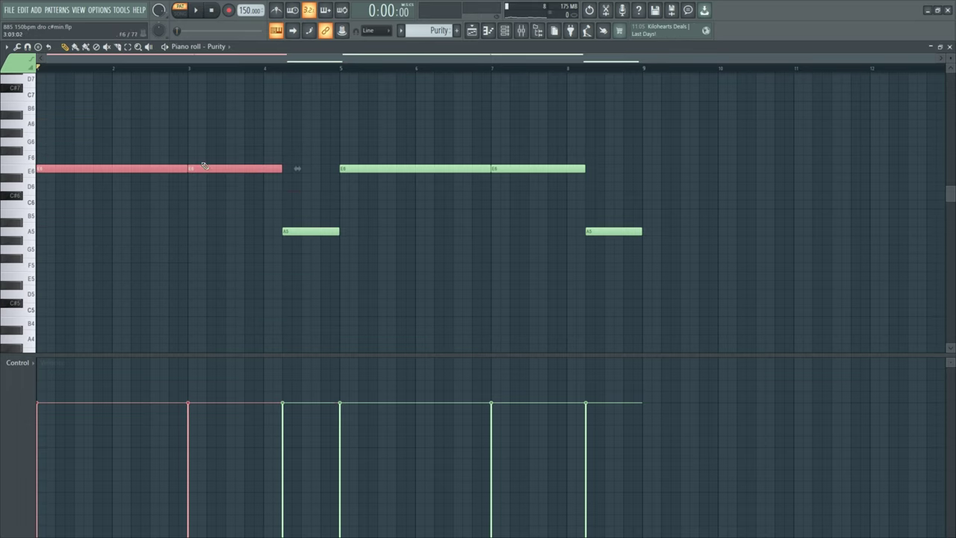
pyautogui.moveTo(293, 130); pyautogui.dragTo(109, 209)
pyautogui.click(304, 227)
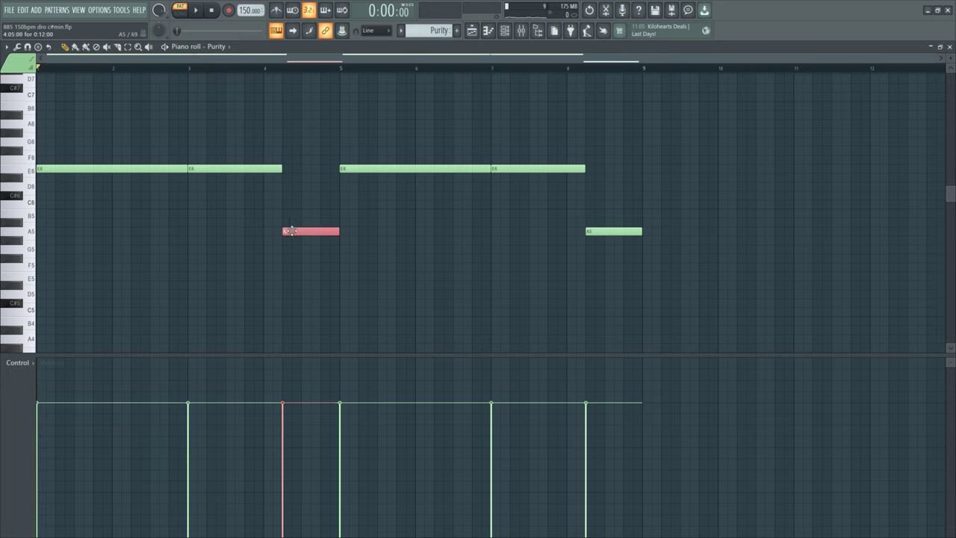
# Step: Duplicate the A5 note to A#5, delete the copy, then return to the Playlist
pyautogui.hotkey('ctrl', 'b')
pyautogui.moveTo(348, 228); pyautogui.dragTo(291, 219)
pyautogui.rightClick(292, 219)
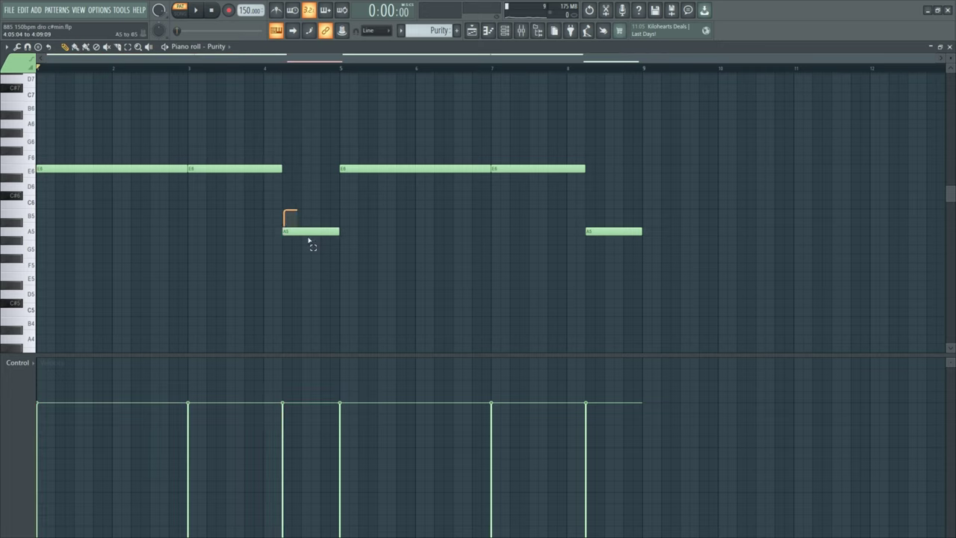
pyautogui.click(312, 231)
pyautogui.moveTo(377, 90); pyautogui.dragTo(645, 279)
pyautogui.scroll(3, 304, 154)
pyautogui.moveTo(334, 108); pyautogui.dragTo(9, 323)
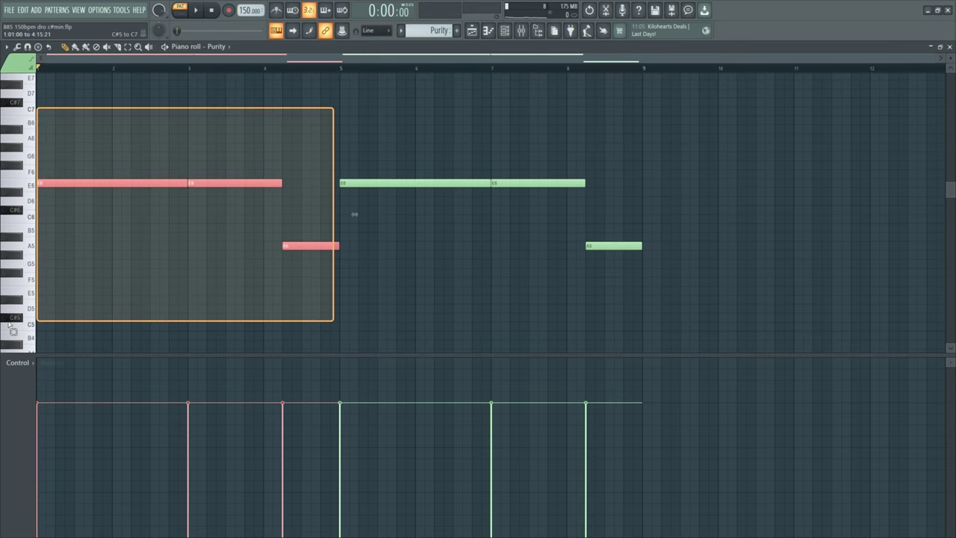
pyautogui.scroll(3, 267, 256)
pyautogui.scroll(-2, 269, 258)
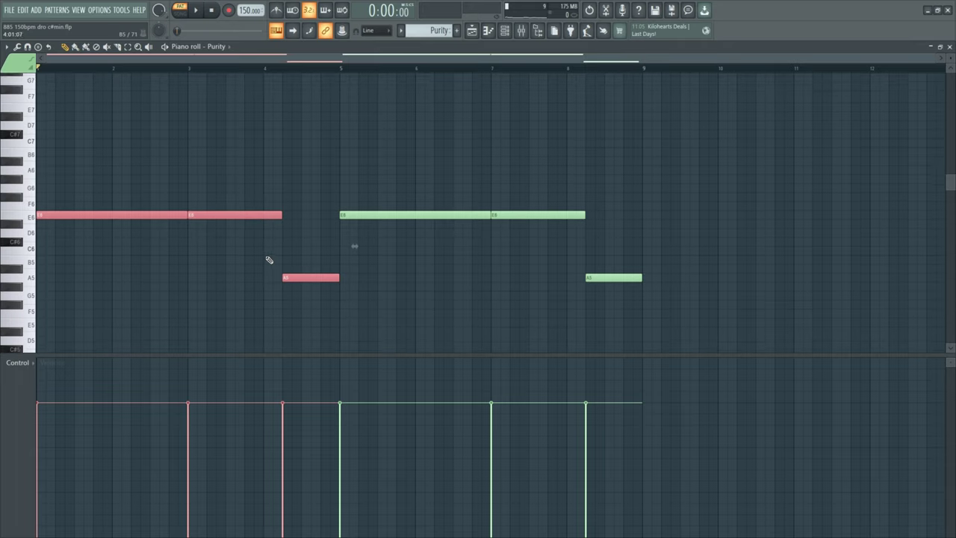
pyautogui.press('F5')
# Step: Glance at the Nexus #2 notes, then open Purity #2 and nudge its chords back in place
pyautogui.doubleClick(235, 89)
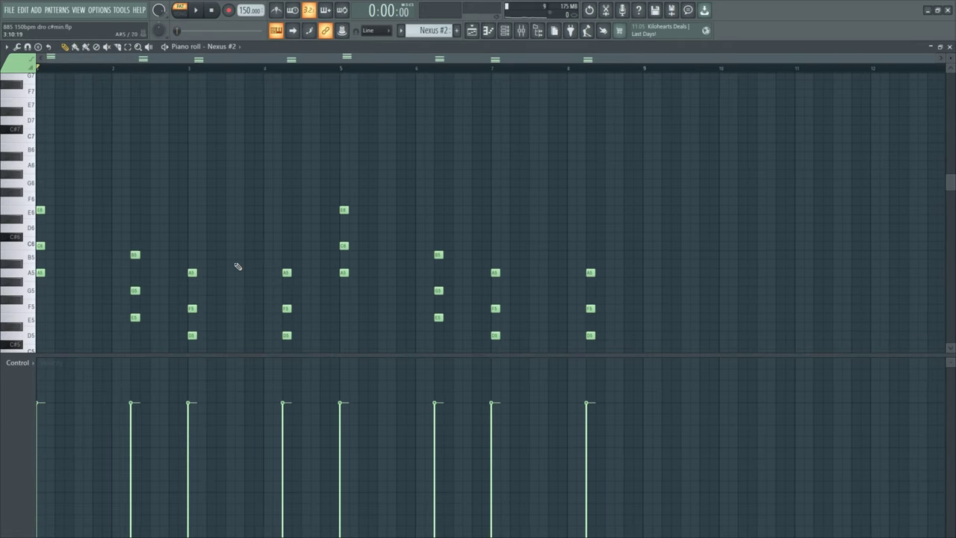
pyautogui.scroll(3, 235, 266)
pyautogui.moveTo(323, 90); pyautogui.dragTo(4, 310)
pyautogui.click(471, 30)
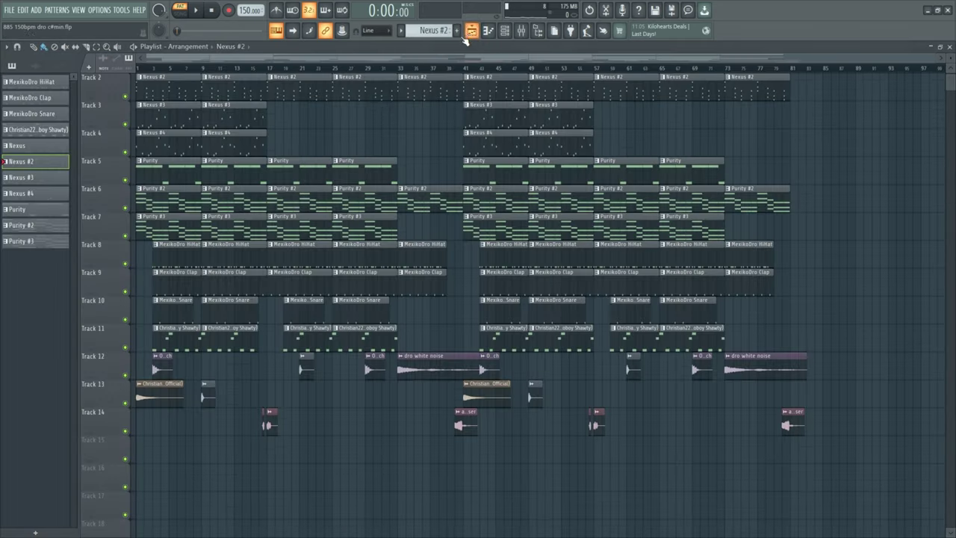
pyautogui.doubleClick(261, 199)
pyautogui.scroll(2, 261, 199)
pyautogui.moveTo(305, 135); pyautogui.dragTo(77, 329)
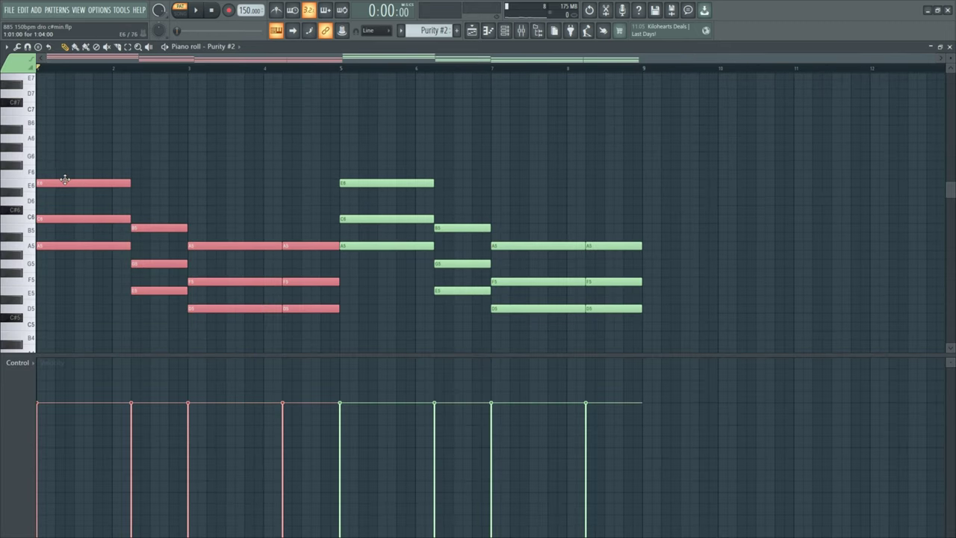
pyautogui.moveTo(63, 185)
pyautogui.mouseDown()
pyautogui.moveTo(157, 186)
pyautogui.moveTo(61, 188)
pyautogui.moveTo(149, 136)
pyautogui.moveTo(61, 188)
pyautogui.mouseUp()
pyautogui.click(342, 171)
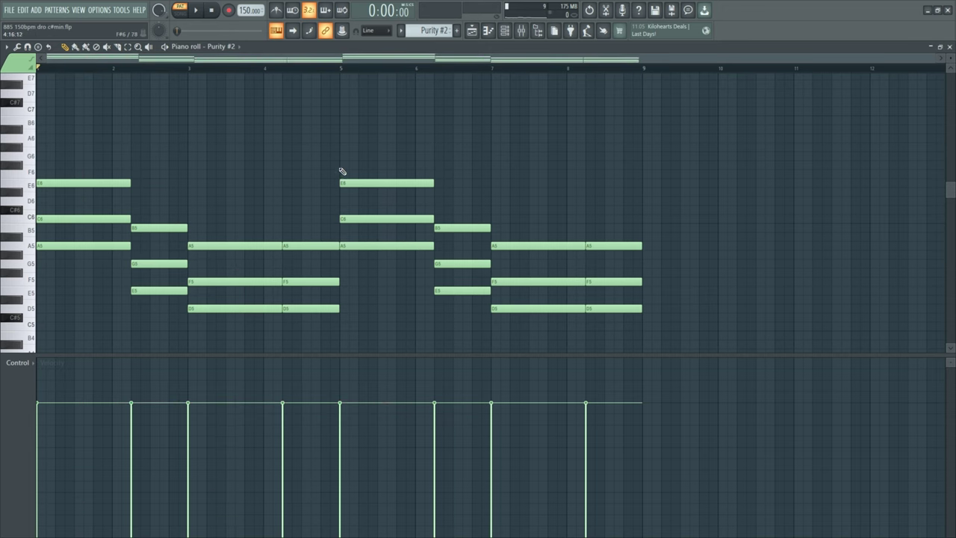
# Step: View the Purity #2 instrument's Electric Piano 1 preset in the Channel rack
pyautogui.click(505, 32)
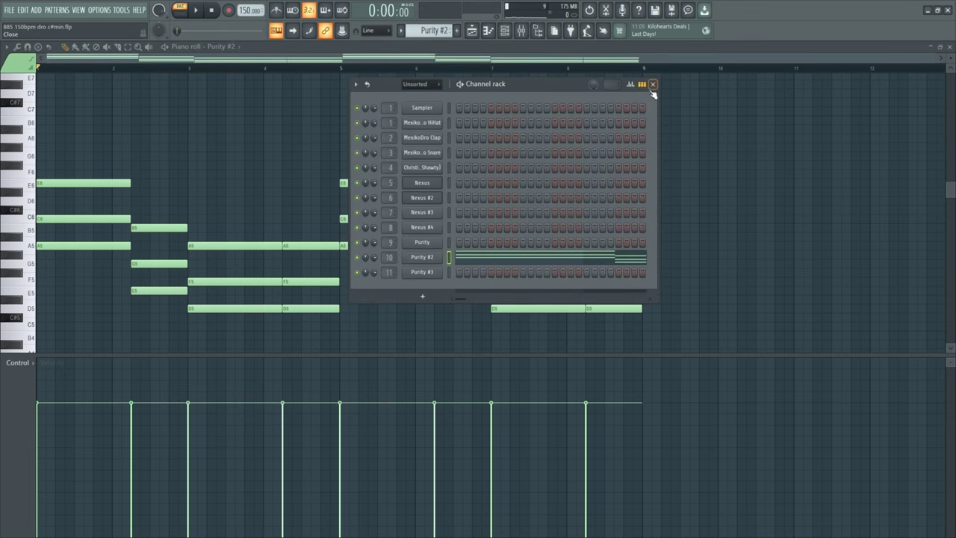
pyautogui.click(652, 84)
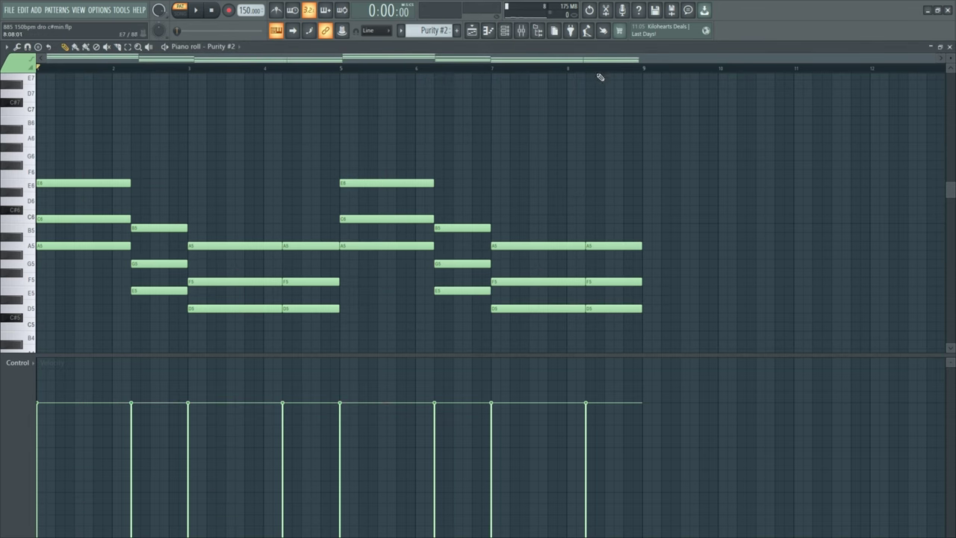
pyautogui.click(505, 31)
pyautogui.click(424, 261)
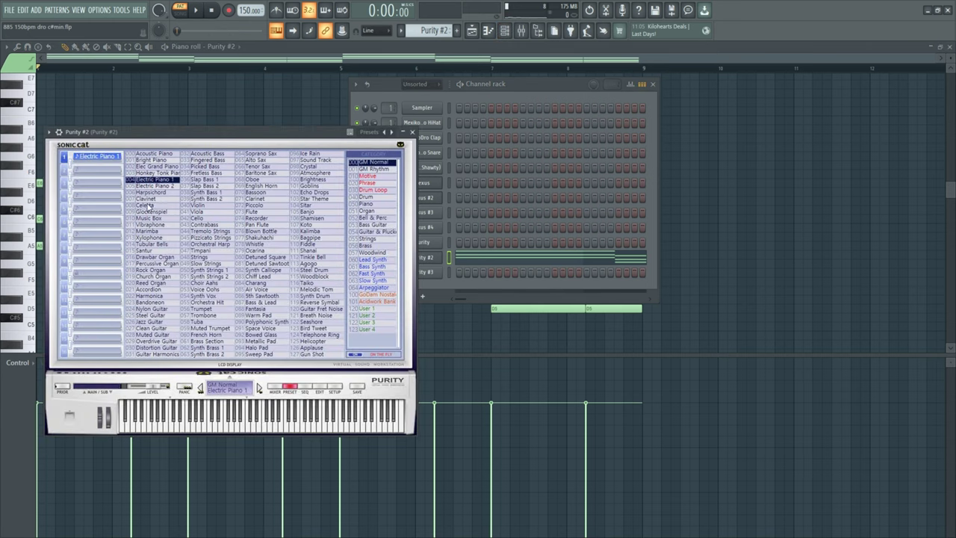
pyautogui.click(413, 133)
pyautogui.click(651, 84)
# Step: Play the Purity #2 melody and select its first-half notes
pyautogui.press('space')
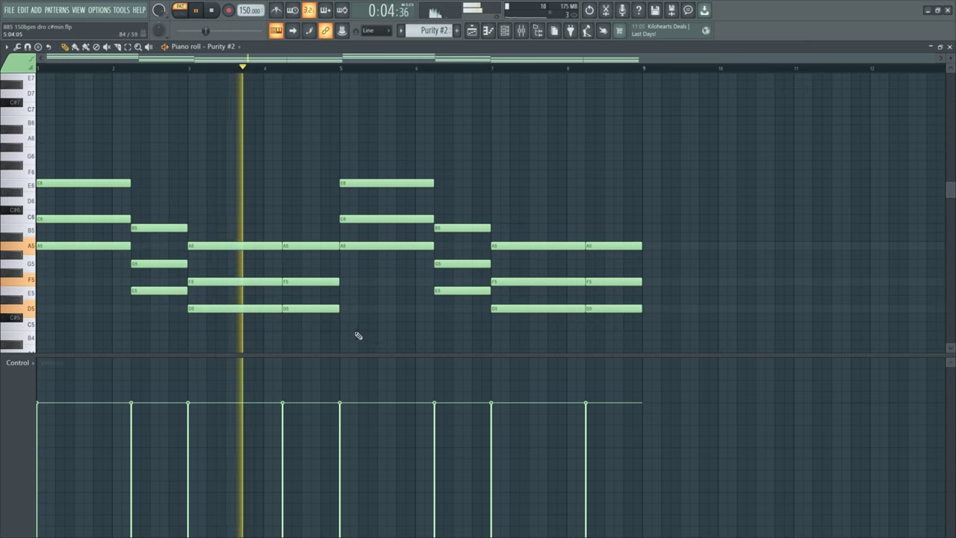
pyautogui.press('space')
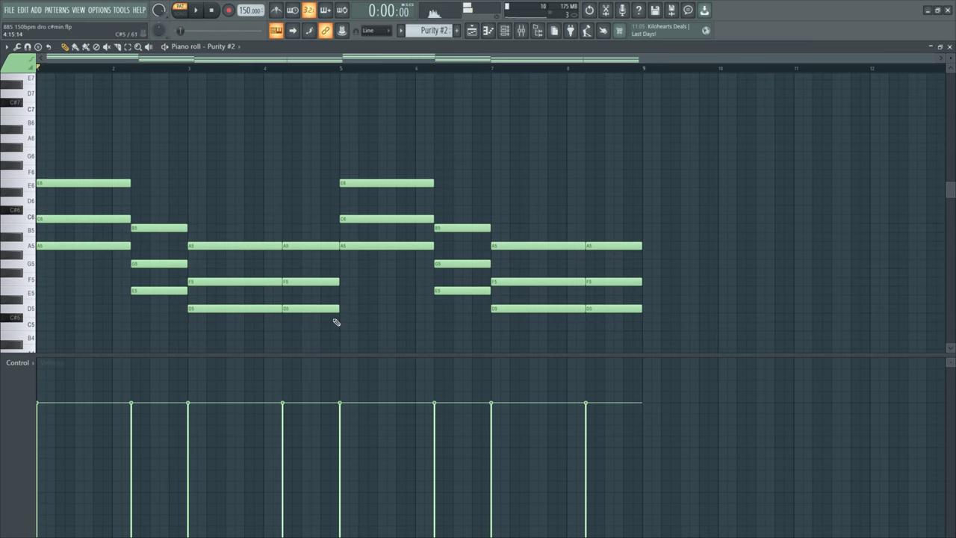
pyautogui.moveTo(316, 136); pyautogui.dragTo(118, 330)
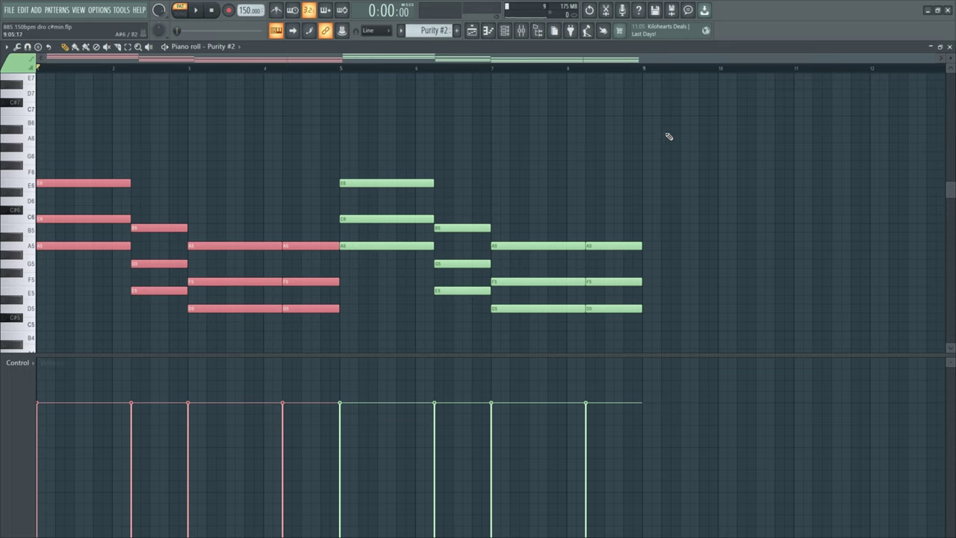
# Step: Select all Purity #2 notes, compare with Nexus #2's notes, then open the Purity #3 instrument
pyautogui.moveTo(668, 127); pyautogui.dragTo(91, 336)
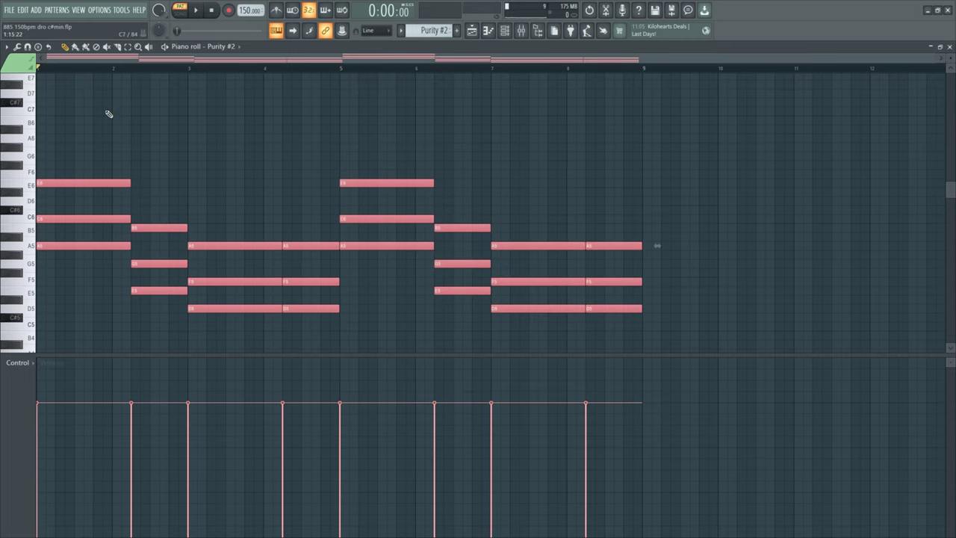
pyautogui.moveTo(90, 117); pyautogui.dragTo(632, 324)
pyautogui.press('F5')
pyautogui.doubleClick(252, 253)
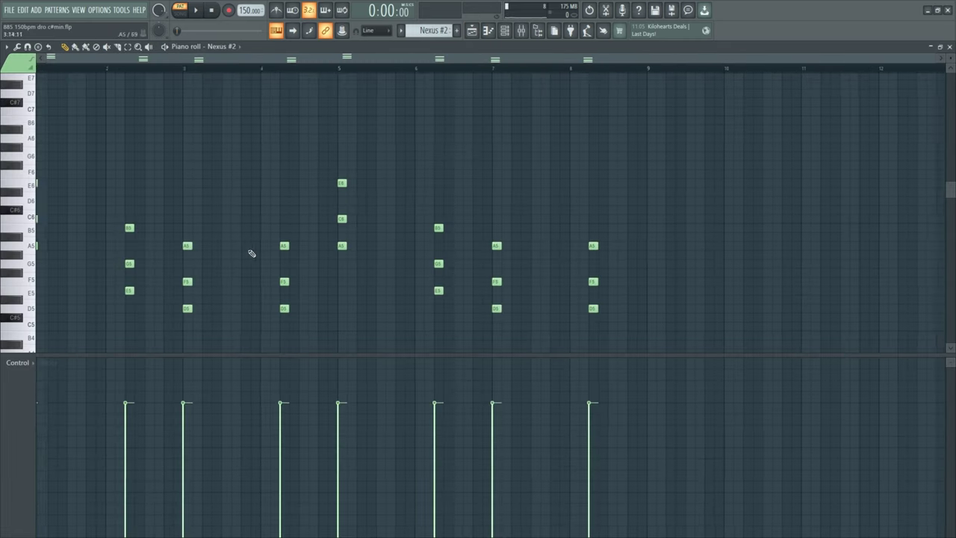
pyautogui.moveTo(726, 90); pyautogui.dragTo(41, 343)
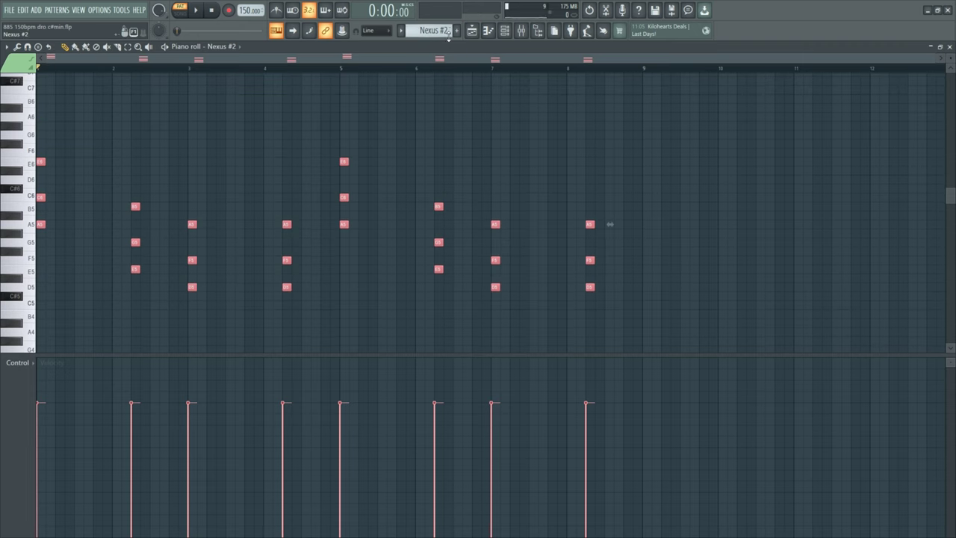
pyautogui.click(447, 34)
pyautogui.click(265, 287)
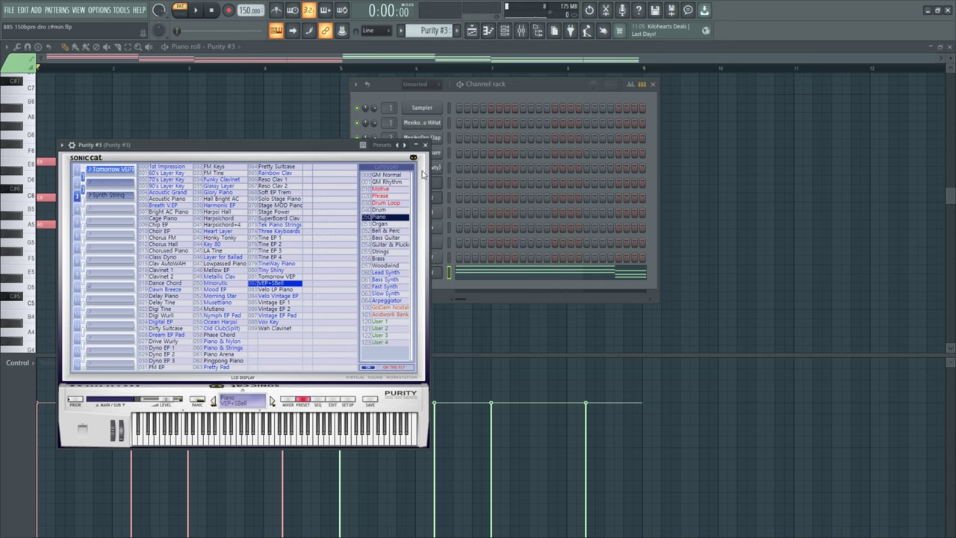
# Step: Close the Purity #3 and Channel rack windows, select the first-half notes, and play the melody
pyautogui.click(425, 145)
pyautogui.click(652, 84)
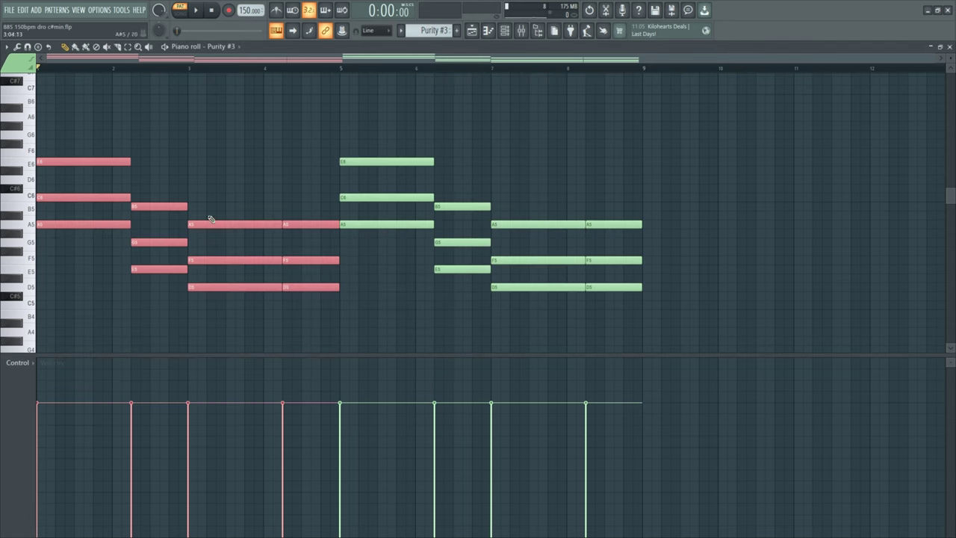
pyautogui.moveTo(324, 112); pyautogui.dragTo(89, 316)
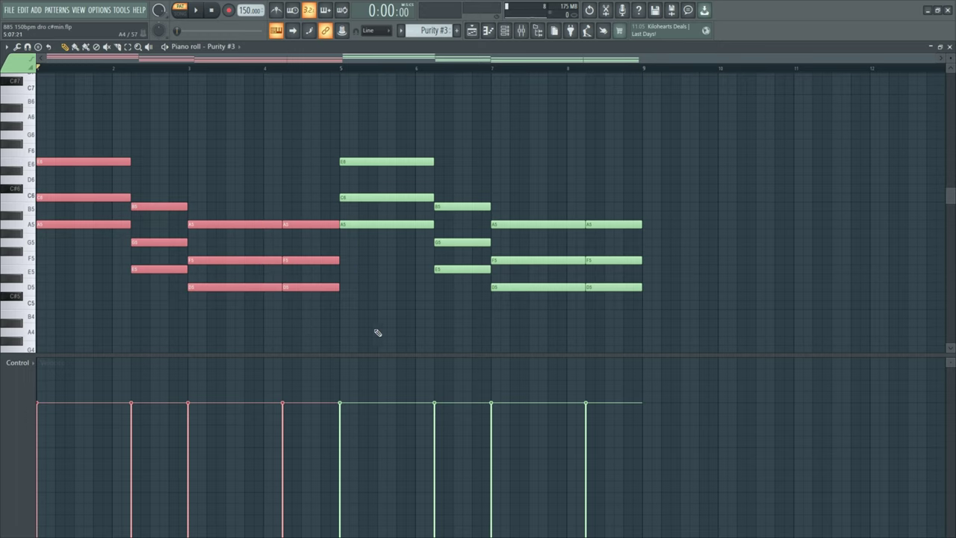
pyautogui.press('space')
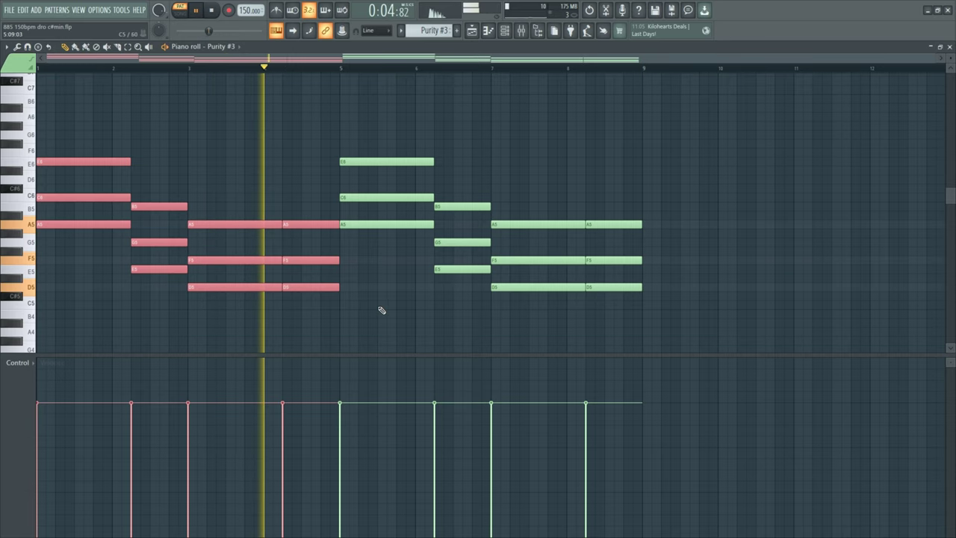
pyautogui.press('space')
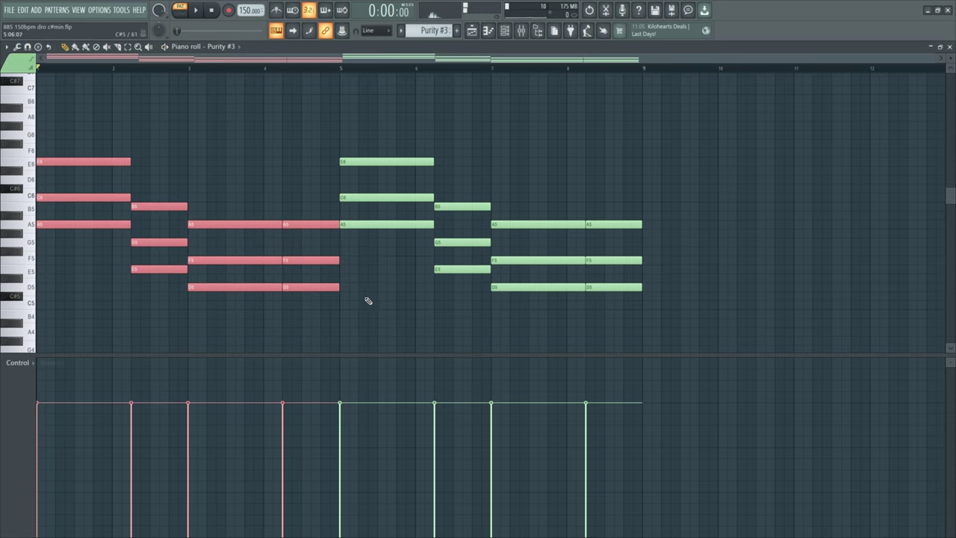
# Step: Open the Mixer and inspect the Nexus track's parametric EQ
pyautogui.click(505, 30)
pyautogui.click(505, 30)
pyautogui.click(522, 30)
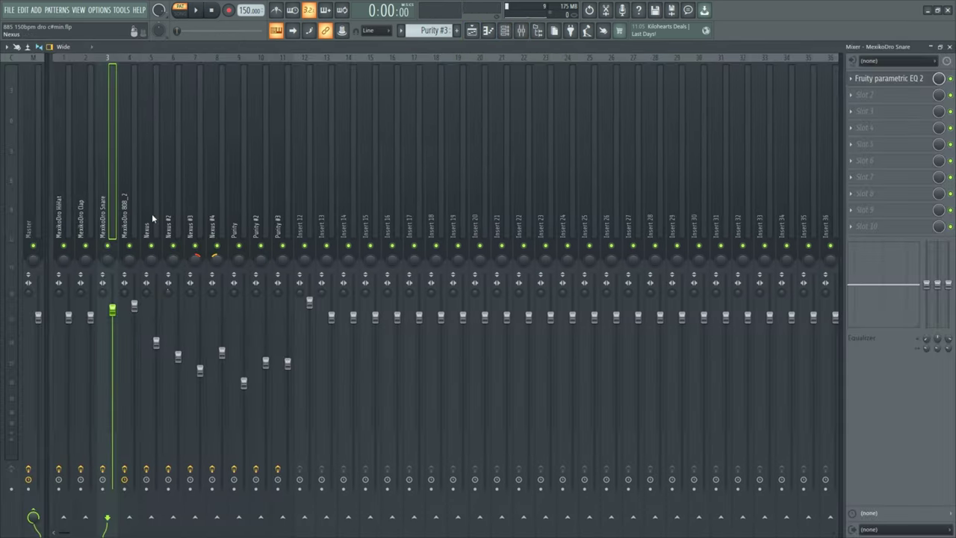
pyautogui.hscroll(1, 224, 213)
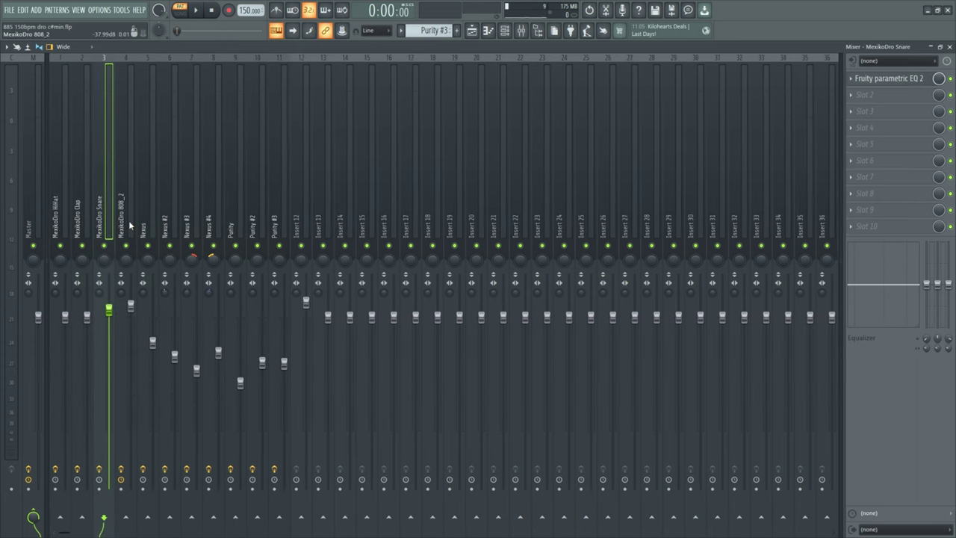
pyautogui.click(153, 216)
pyautogui.click(881, 79)
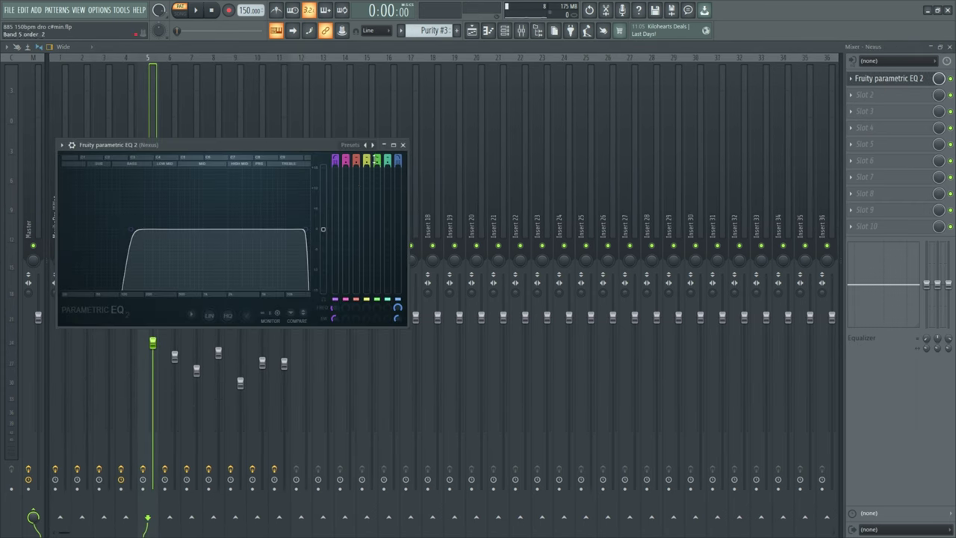
pyautogui.click(403, 144)
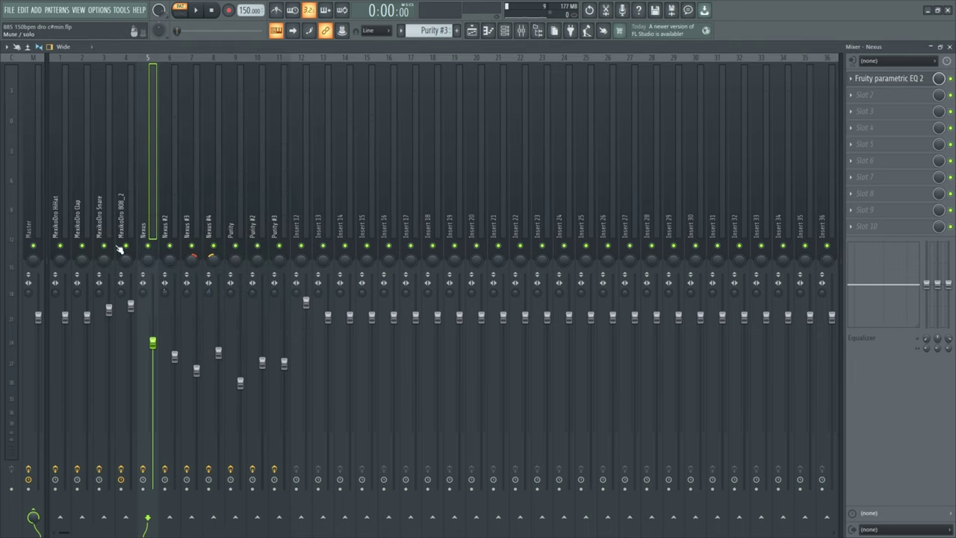
# Step: Inspect both Fruity Parametric EQ 2 slots on the Nexus #2 mixer track
pyautogui.click(168, 216)
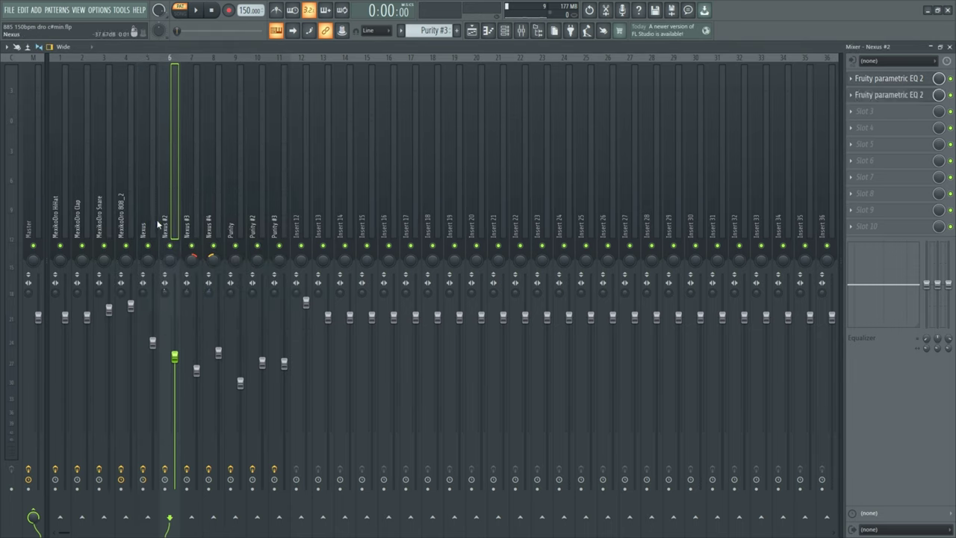
pyautogui.click(884, 79)
pyautogui.click(429, 171)
pyautogui.click(884, 95)
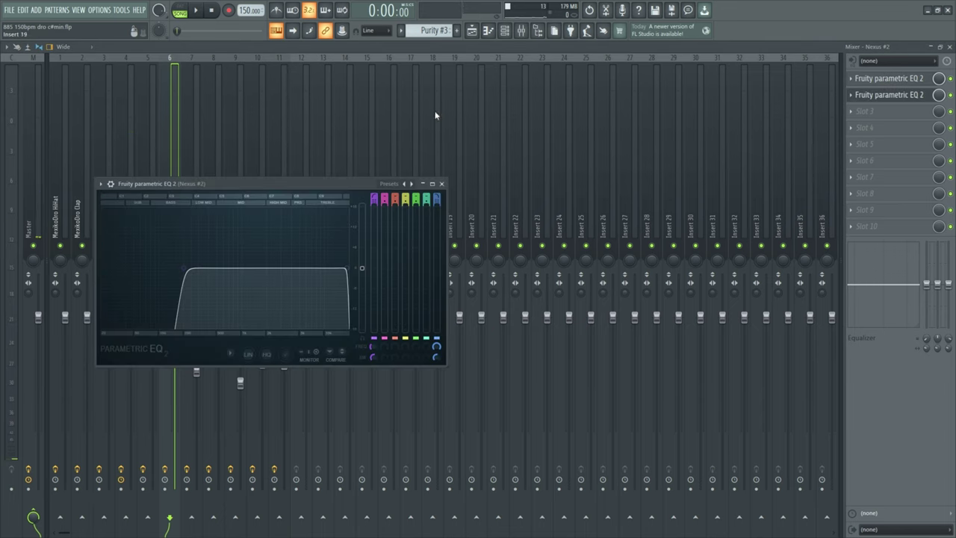
pyautogui.click(441, 183)
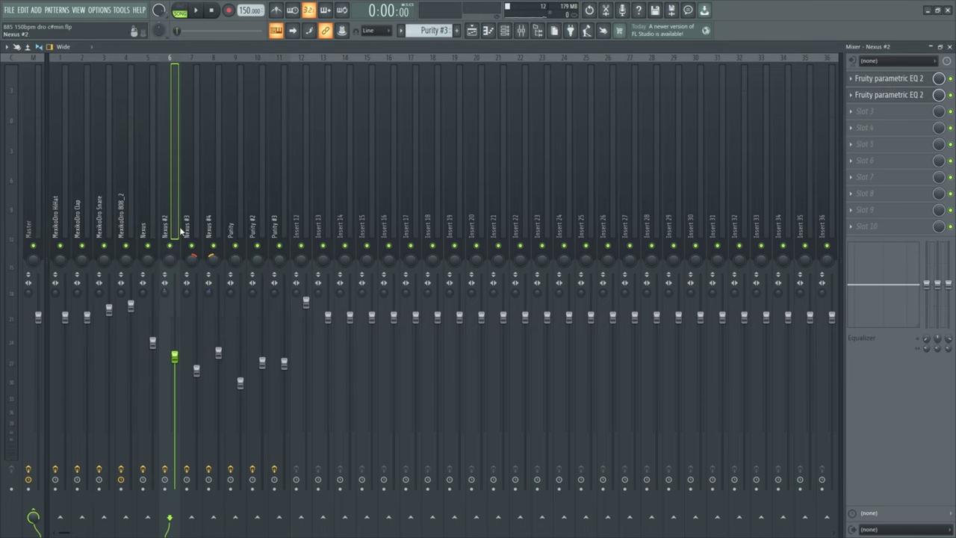
pyautogui.click(883, 79)
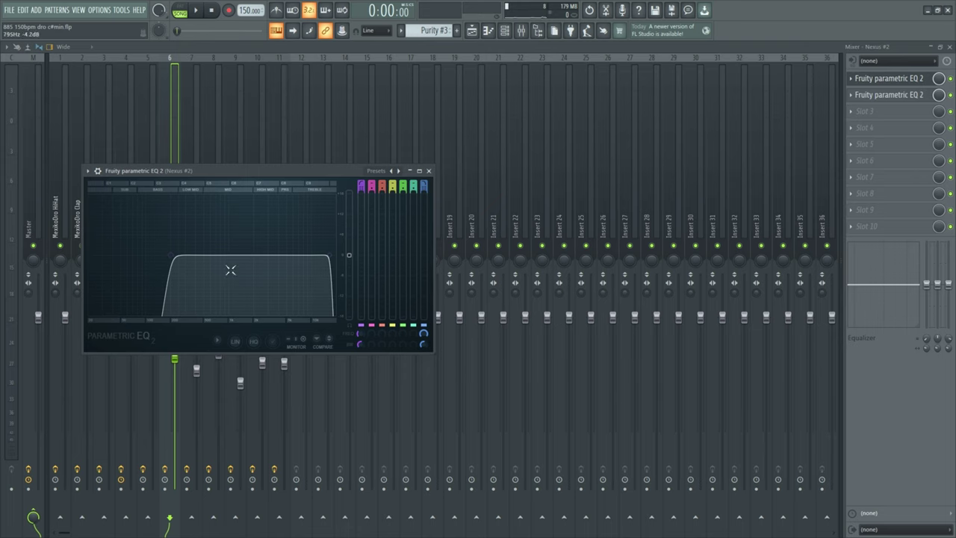
pyautogui.click(431, 171)
# Step: Check the Nexus #3 Reeverb 2, then step through Nexus #4 to the Purity track
pyautogui.click(186, 230)
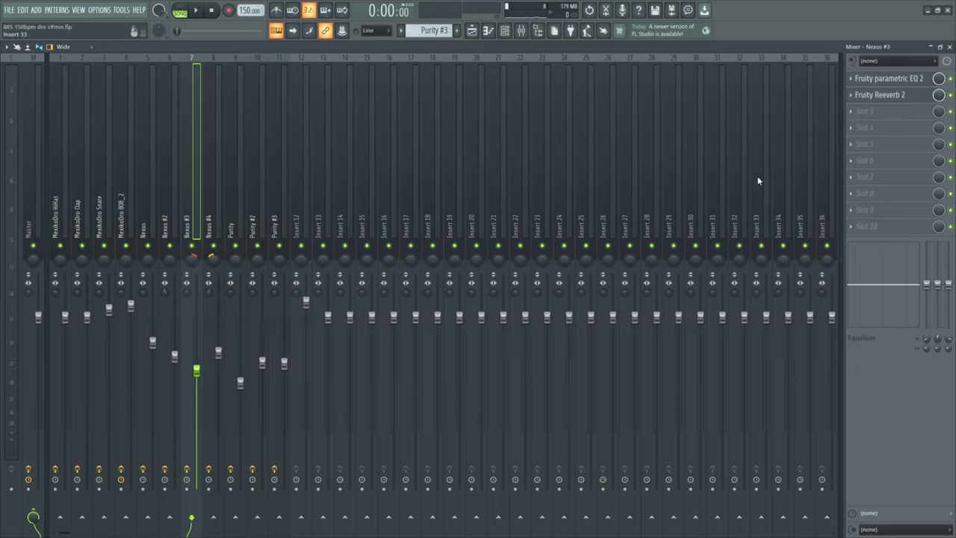
pyautogui.click(895, 101)
pyautogui.click(896, 104)
pyautogui.press('Right')
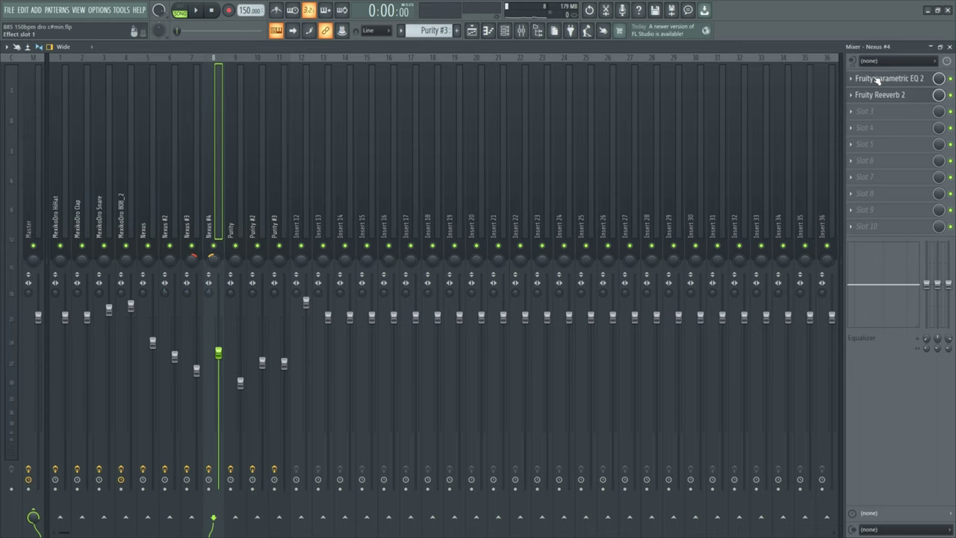
pyautogui.press('Right')
# Step: Open the Purity track's parametric EQ and reshape its curve
pyautogui.click(887, 79)
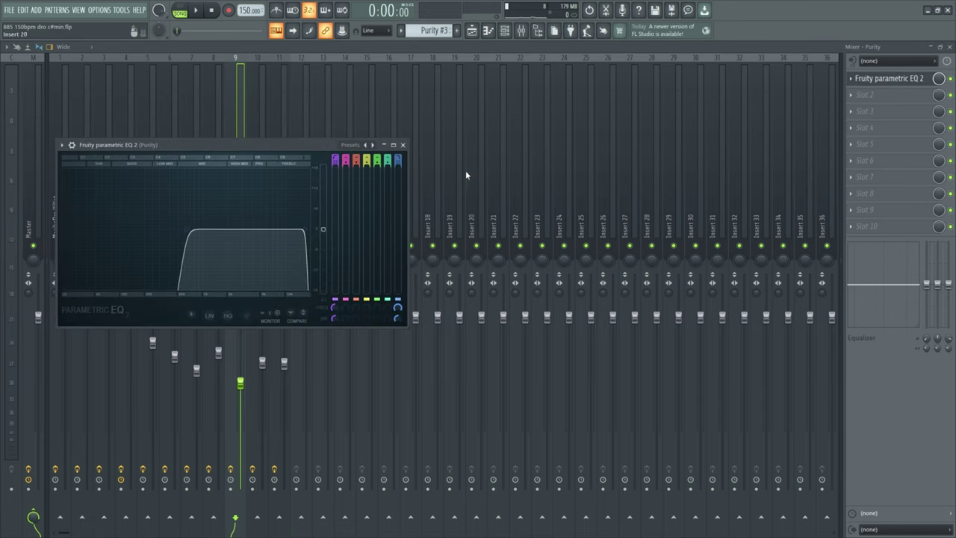
pyautogui.moveTo(189, 147); pyautogui.dragTo(243, 149)
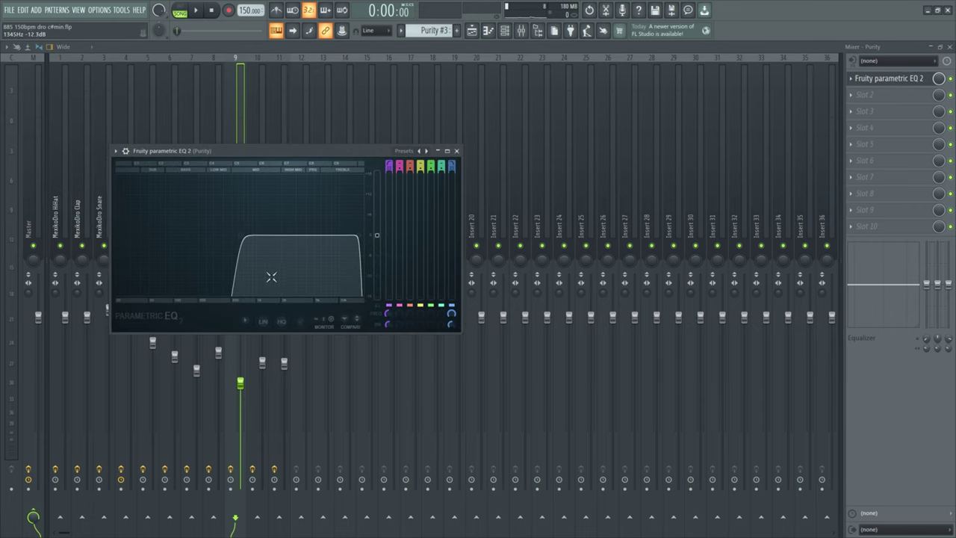
pyautogui.moveTo(271, 277); pyautogui.dragTo(175, 251)
pyautogui.click(456, 150)
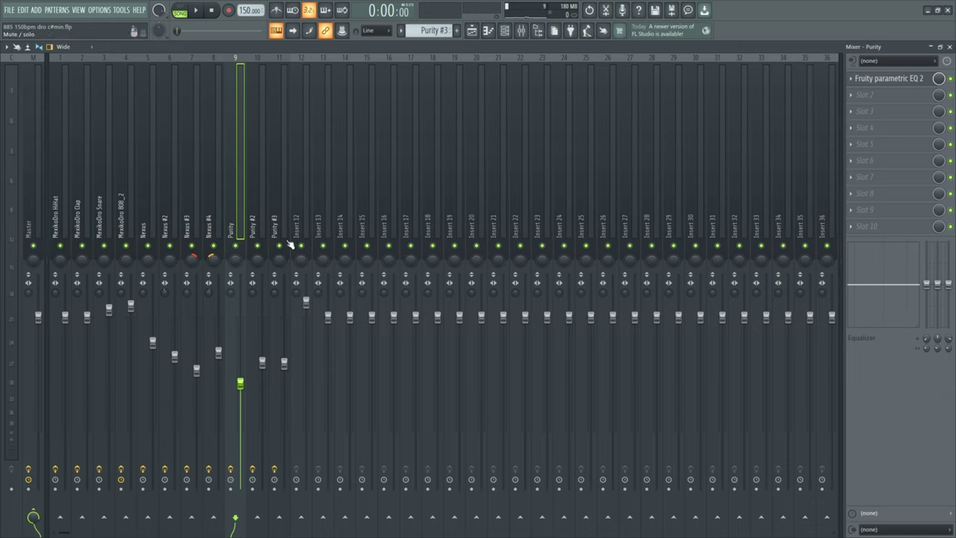
# Step: Check the Purity #2 track's reverb and parametric EQ
pyautogui.click(255, 226)
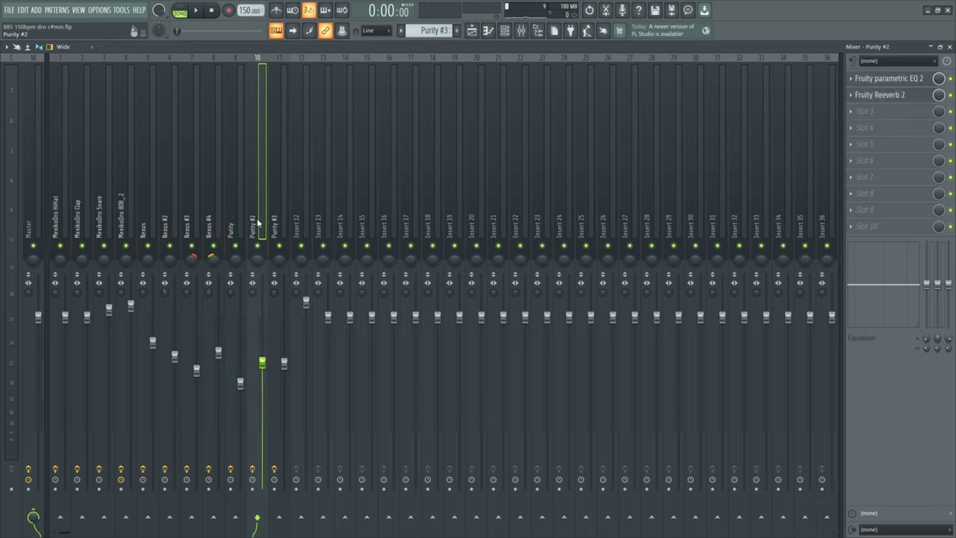
pyautogui.click(236, 220)
pyautogui.click(260, 217)
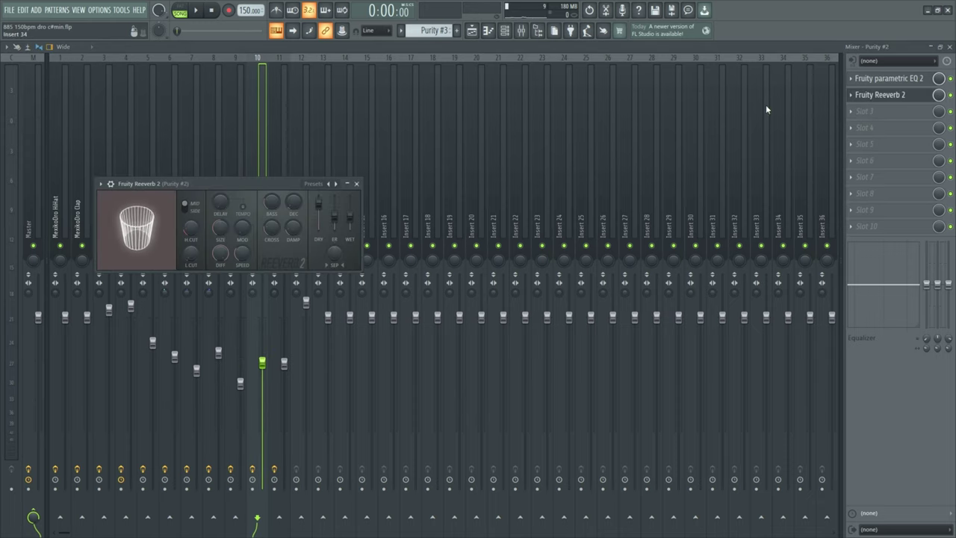
pyautogui.click(881, 95)
pyautogui.click(356, 184)
pyautogui.click(889, 78)
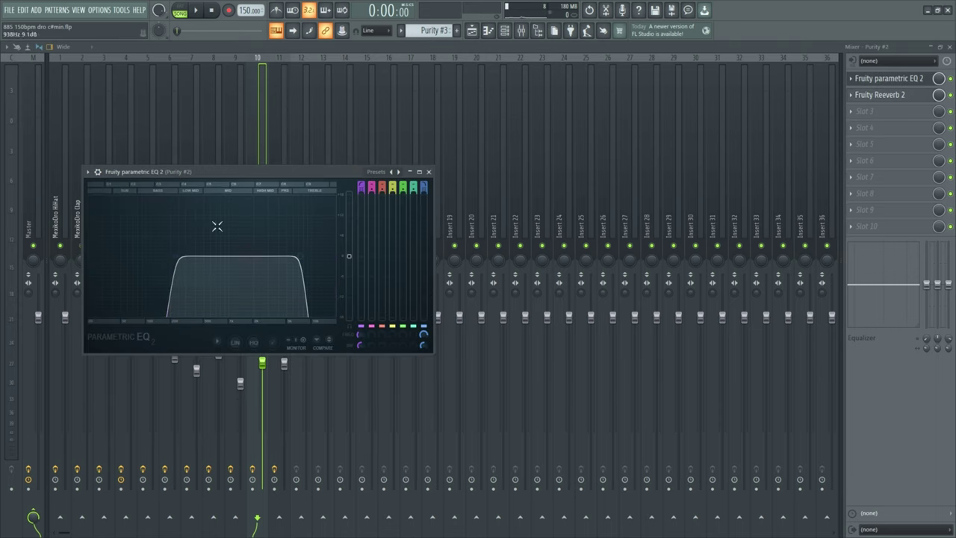
pyautogui.click(428, 172)
# Step: Look over the Purity #3, Purity #2 and MexikoDro 808_2 channels, then show the Playlist
pyautogui.press('Right')
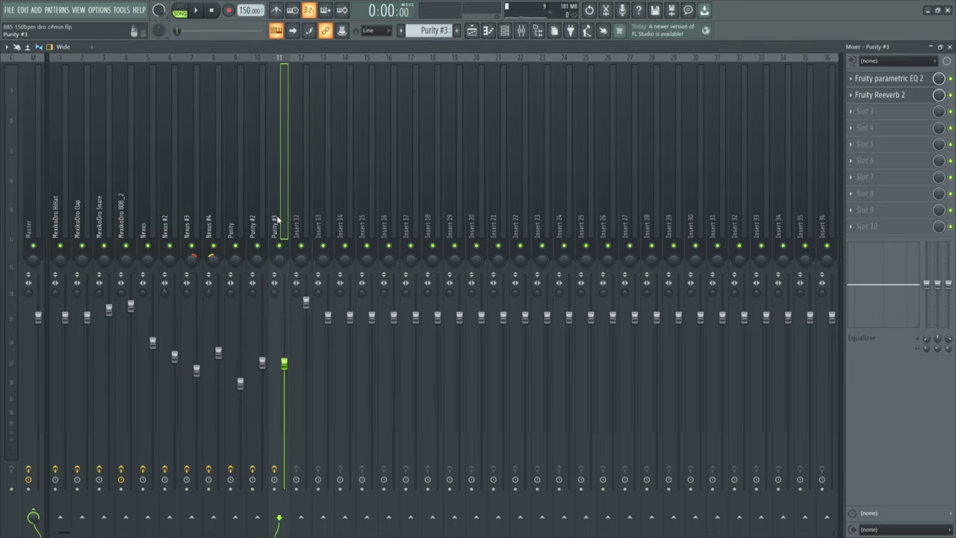
pyautogui.click(345, 301)
pyautogui.click(274, 329)
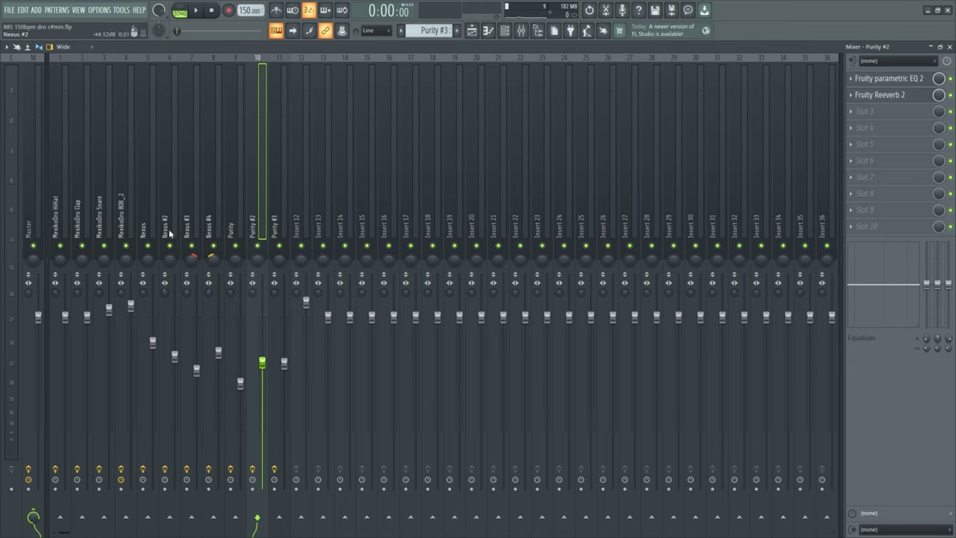
pyautogui.click(135, 227)
pyautogui.press('F5')
# Step: Solo the hi-hat track 8 and unmute the clap and snare tracks 9 and 10
pyautogui.scroll(-3, 127, 210)
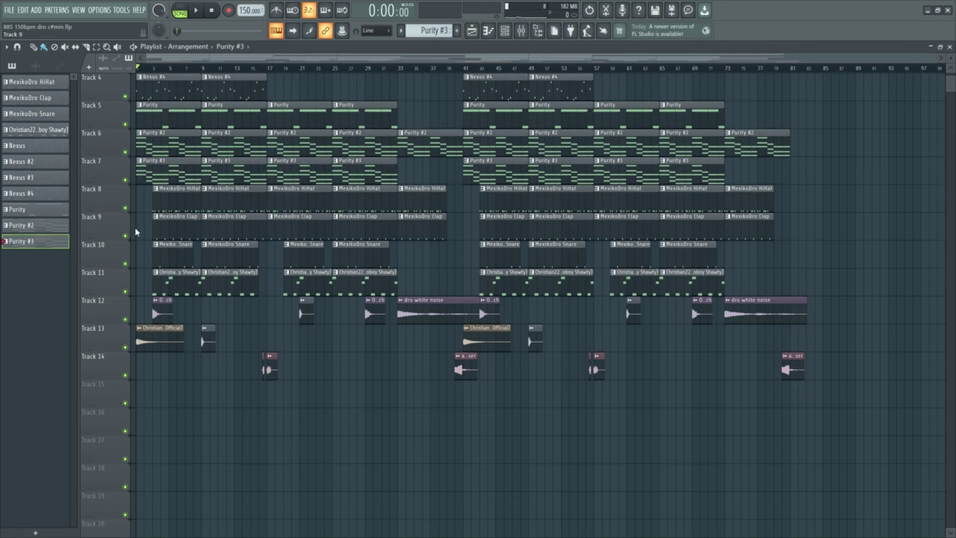
pyautogui.click(125, 236)
pyautogui.click(125, 264)
pyautogui.click(126, 292)
# Step: Play the drums and 808 from bar 9, then stop playback
pyautogui.click(202, 68)
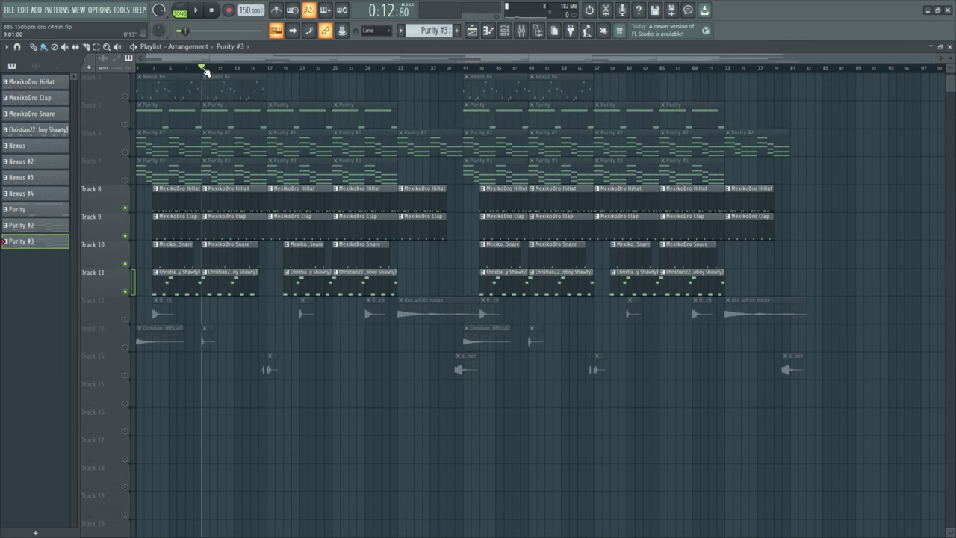
pyautogui.scroll(2, 242, 272)
pyautogui.press('space')
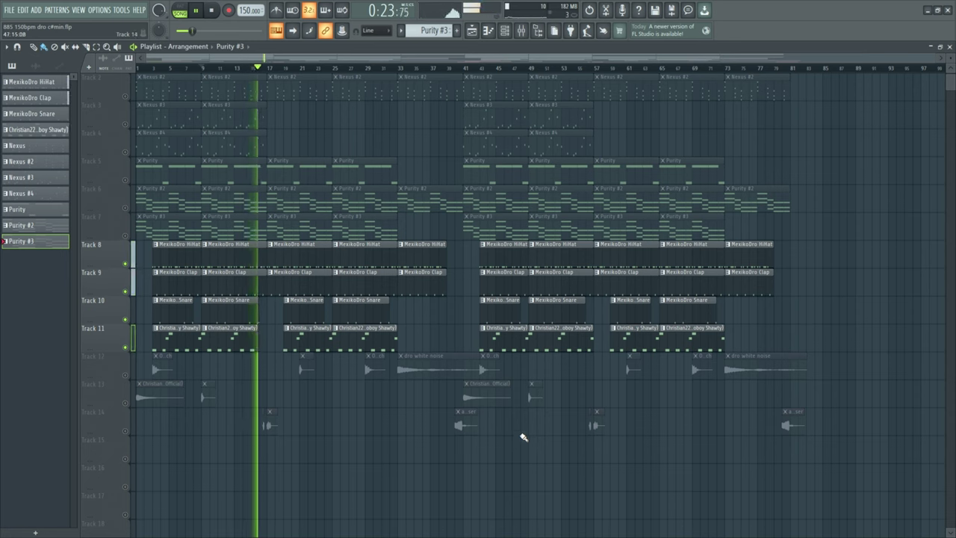
pyautogui.press('space')
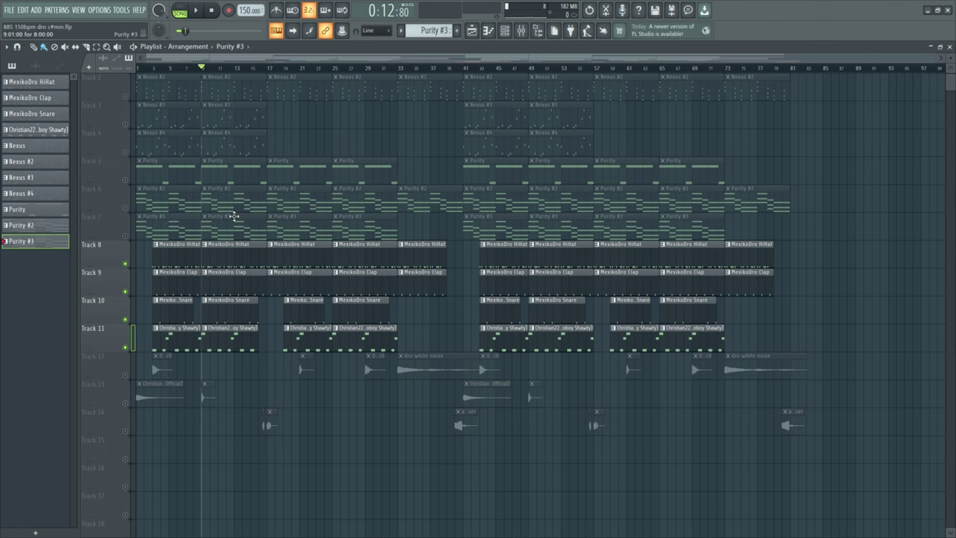
pyautogui.scroll(1, 234, 221)
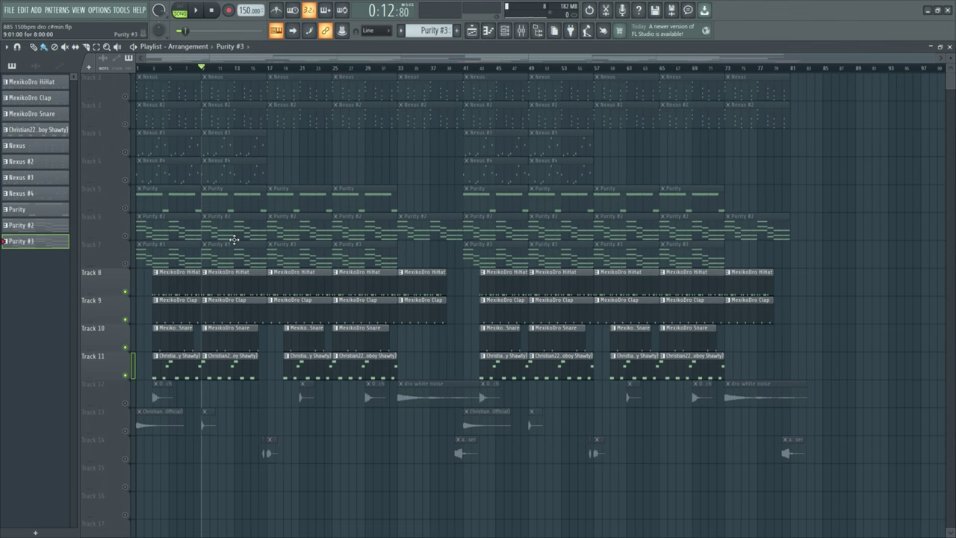
# Step: Open the MexikoDro HiHat pattern in the piano roll and select its hi-hat rolls near bars 2 and 6
pyautogui.doubleClick(235, 288)
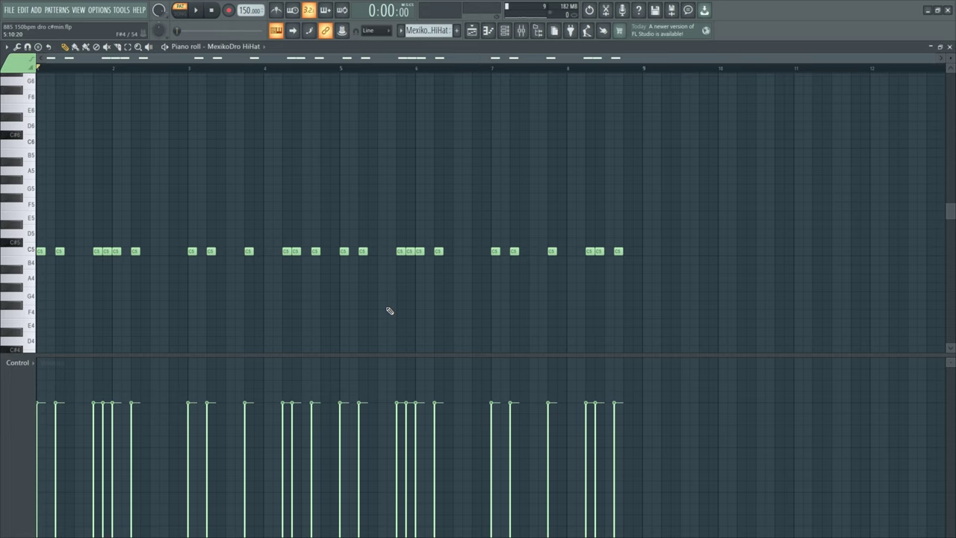
pyautogui.moveTo(90, 222); pyautogui.dragTo(124, 284)
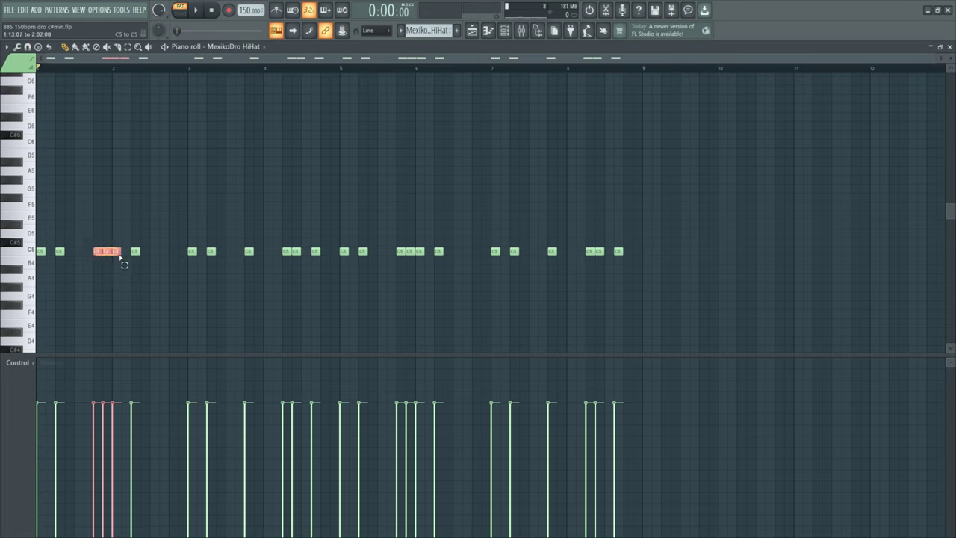
pyautogui.moveTo(394, 245); pyautogui.dragTo(427, 267)
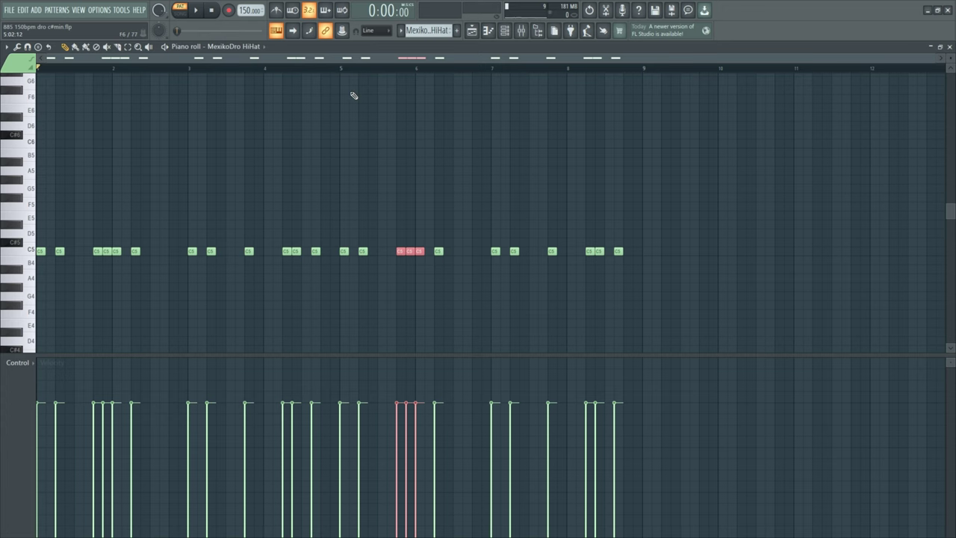
# Step: Open the MexikoDro Clap pattern and select its eight notes, then view the Snare pattern's notes
pyautogui.click(471, 31)
pyautogui.doubleClick(252, 297)
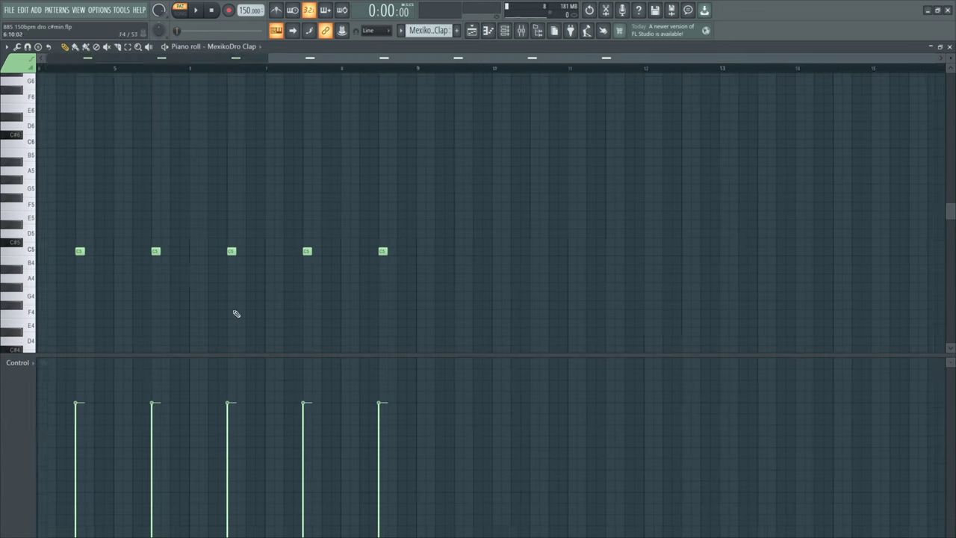
pyautogui.moveTo(704, 150); pyautogui.dragTo(39, 327)
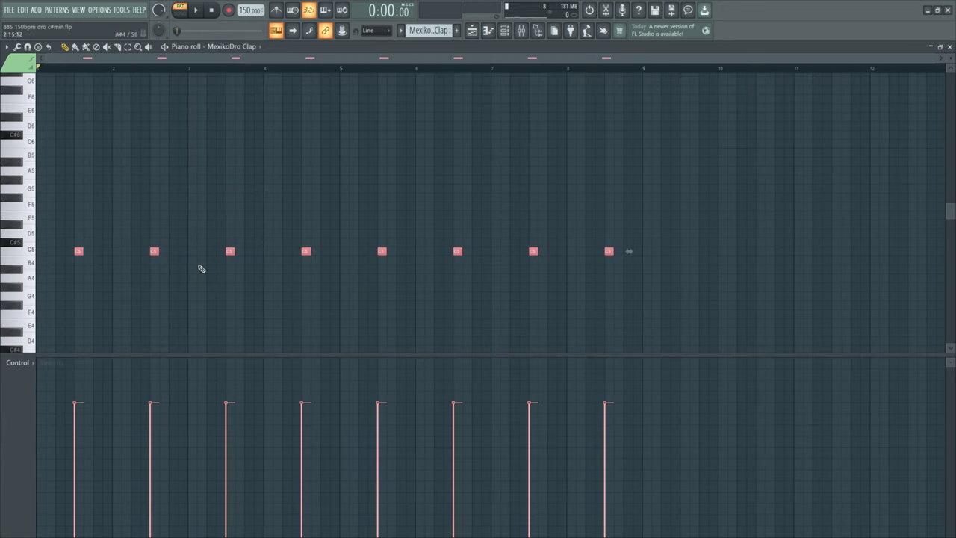
pyautogui.moveTo(641, 254); pyautogui.dragTo(19, 256)
pyautogui.press('F5')
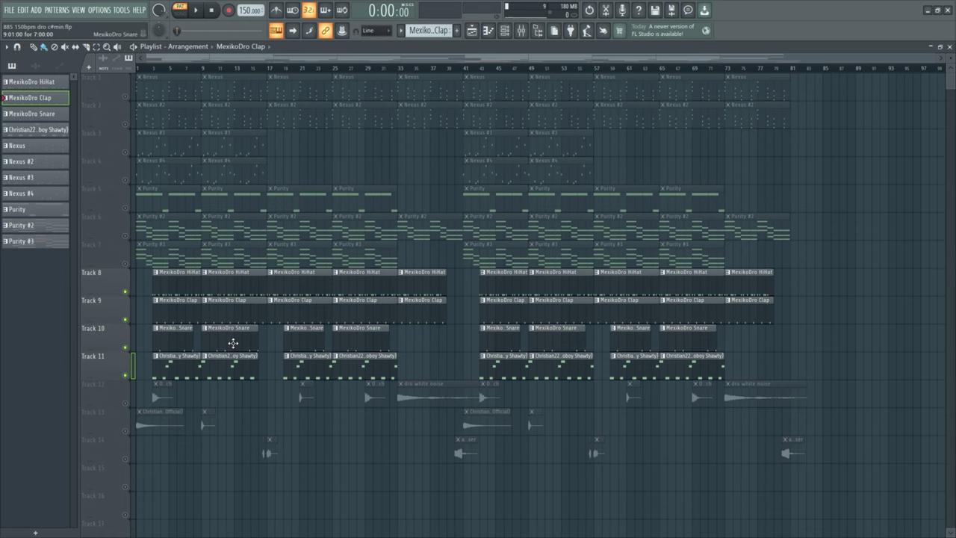
pyautogui.doubleClick(233, 343)
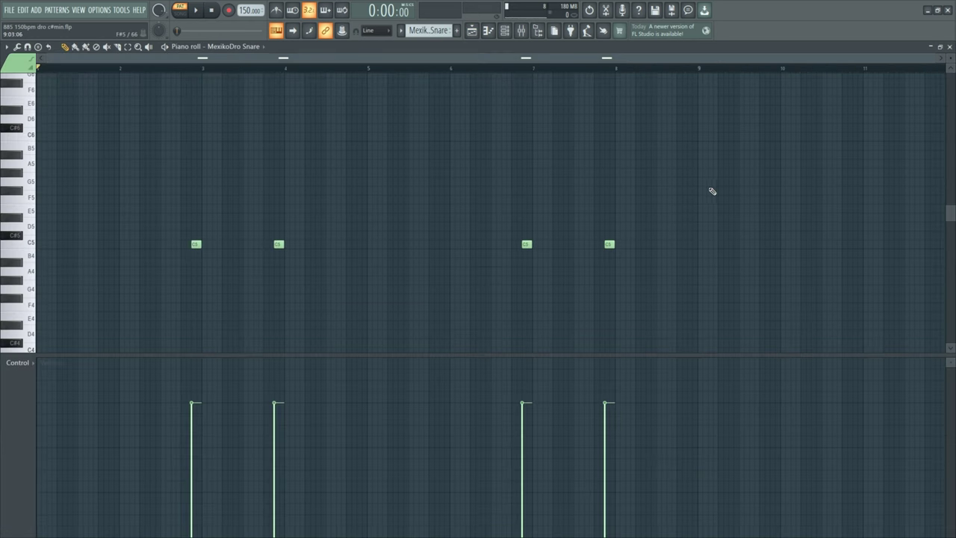
pyautogui.press('F7')
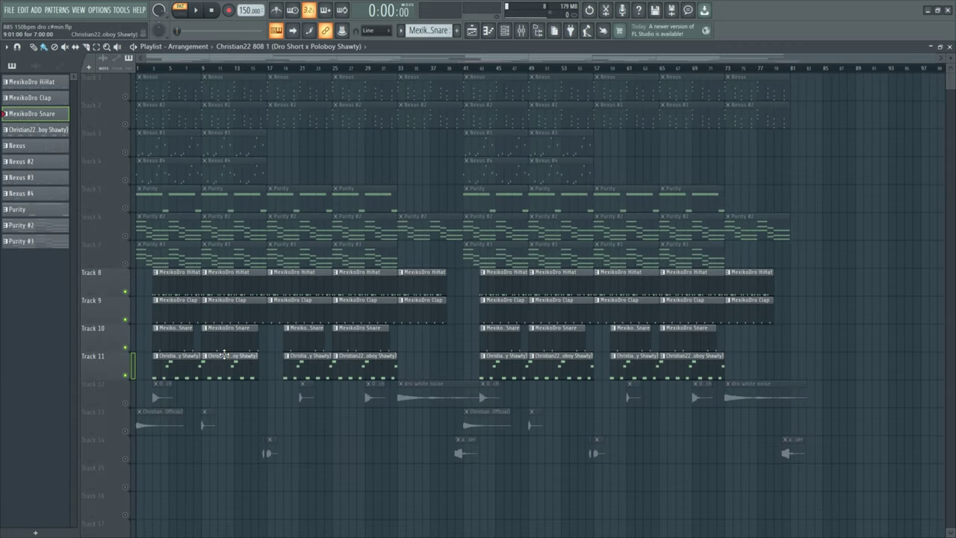
pyautogui.doubleClick(231, 312)
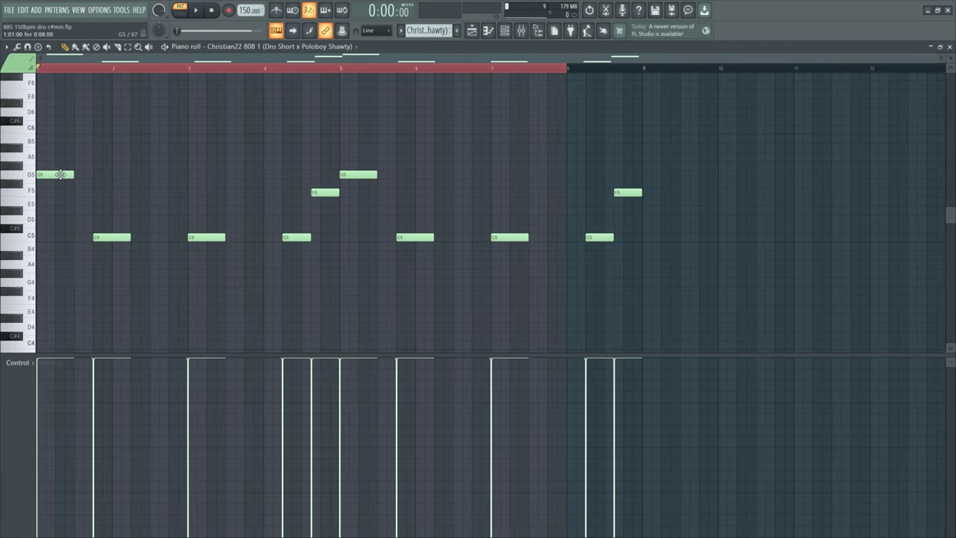
pyautogui.keyDown('ctrl'); pyautogui.click(55, 174); pyautogui.keyUp('ctrl')
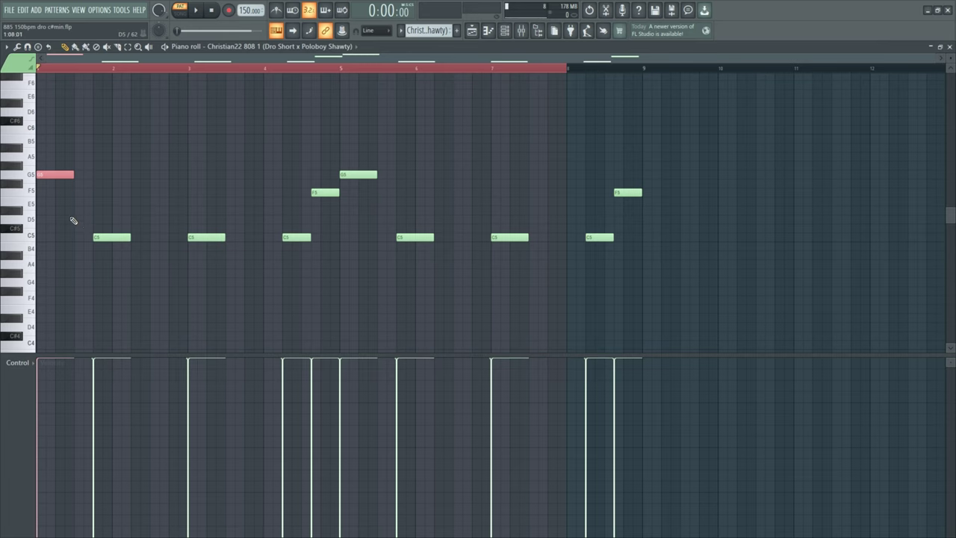
pyautogui.moveTo(71, 215); pyautogui.dragTo(304, 267)
pyautogui.moveTo(420, 136); pyautogui.dragTo(301, 196)
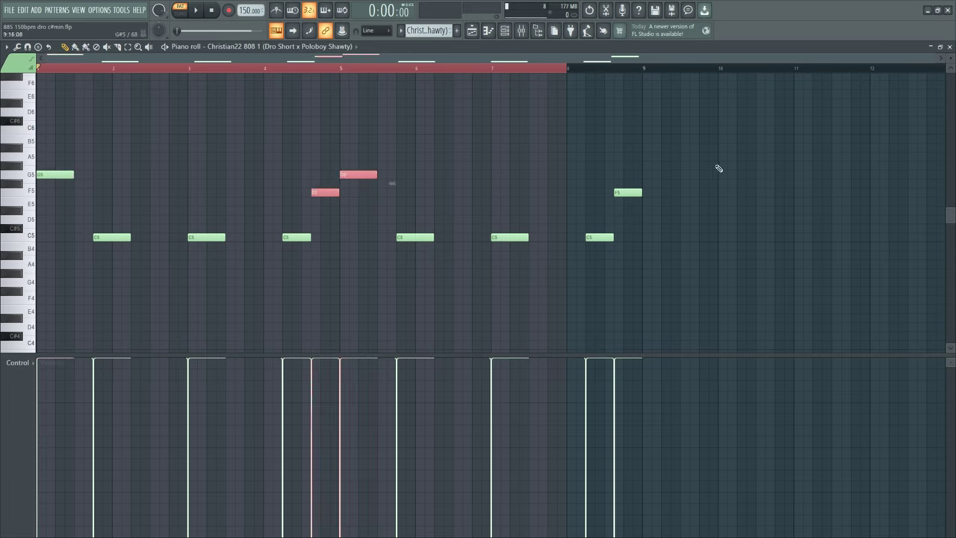
pyautogui.keyDown('ctrl'); pyautogui.click(628, 193); pyautogui.keyUp('ctrl')
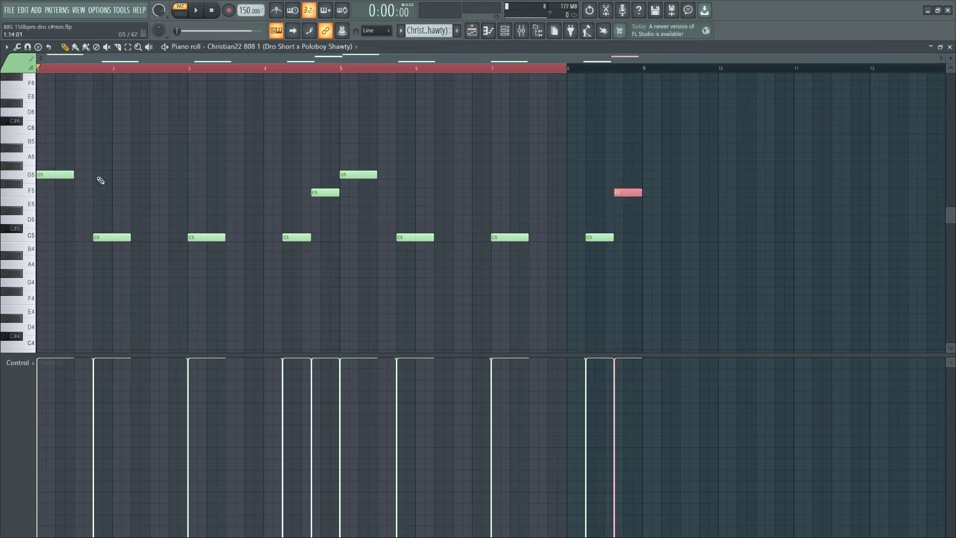
pyautogui.moveTo(103, 154); pyautogui.dragTo(144, 258)
pyautogui.moveTo(286, 162); pyautogui.dragTo(340, 224)
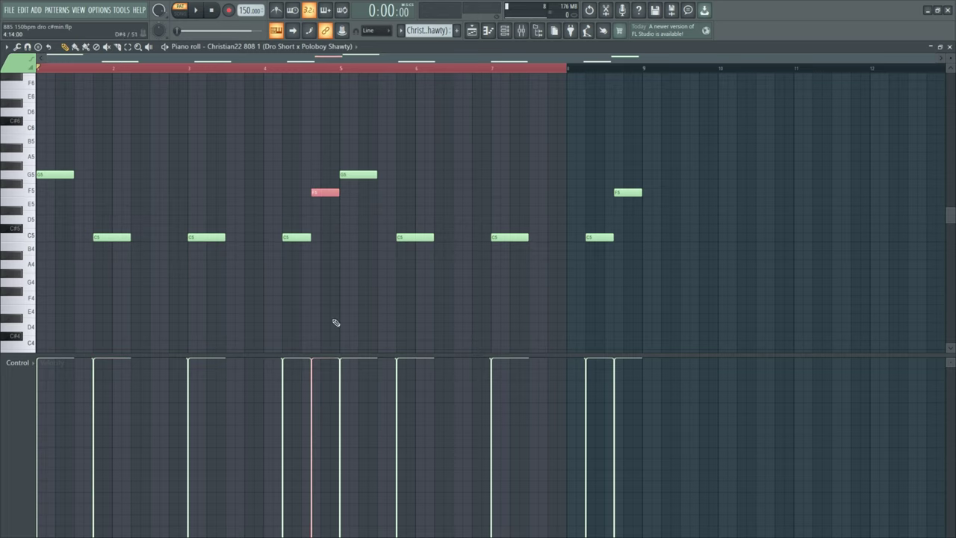
pyautogui.moveTo(643, 145); pyautogui.dragTo(37, 321)
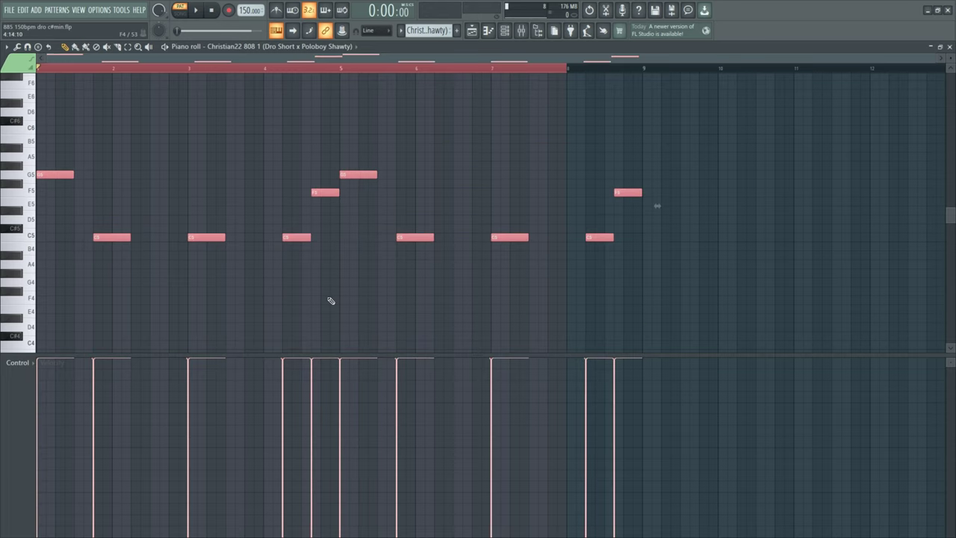
pyautogui.scroll(-3, 330, 301)
pyautogui.scroll(3, 326, 291)
pyautogui.click(321, 209)
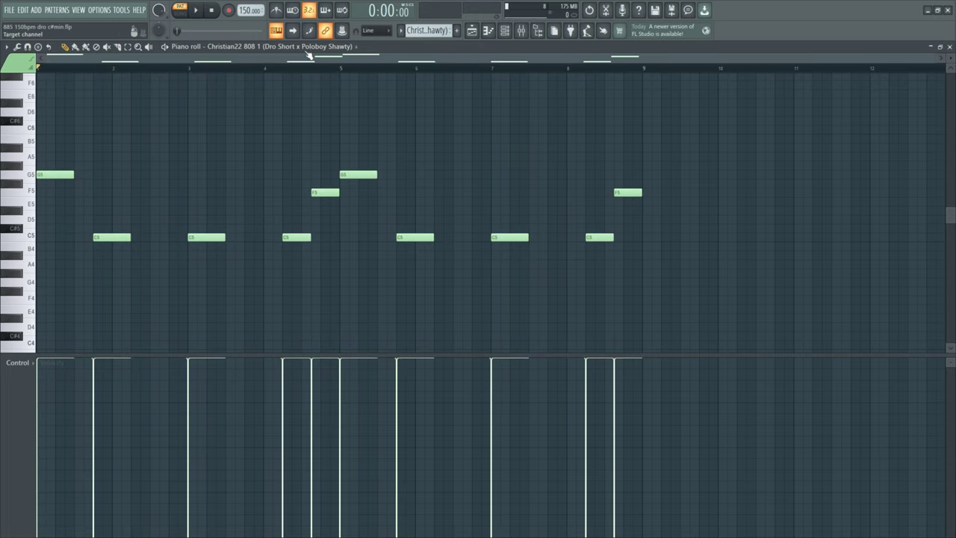
pyautogui.moveTo(331, 215); pyautogui.dragTo(109, 275)
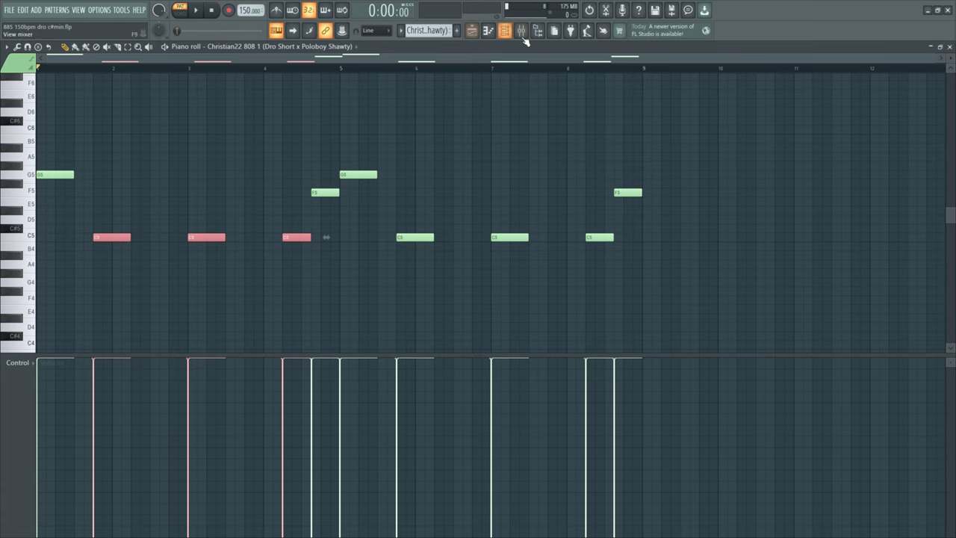
# Step: Open the mixer and show the Snare channel's Fruity Parametric EQ 2
pyautogui.click(472, 31)
pyautogui.press('Left')
pyautogui.press('Left')
pyautogui.press('Left')
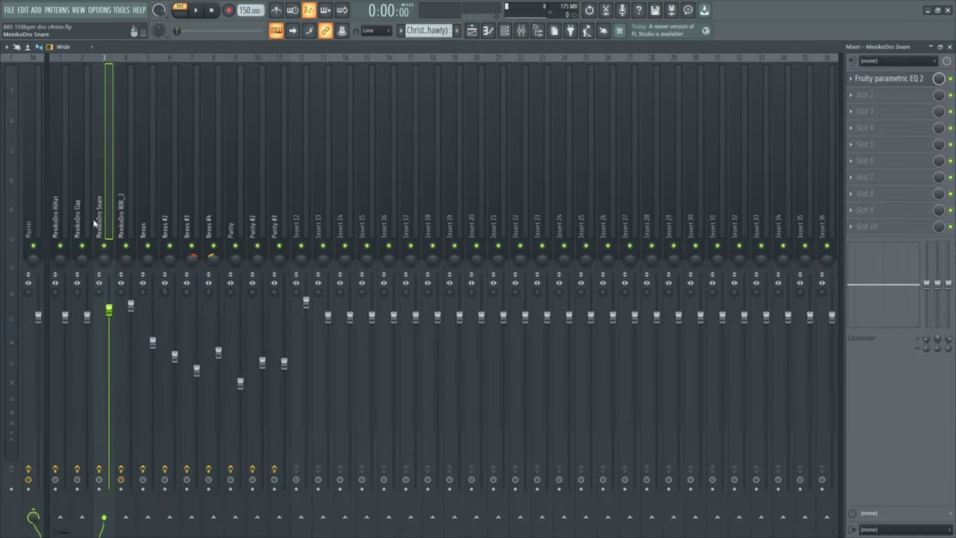
pyautogui.press('Right')
pyautogui.press('Right')
pyautogui.click(889, 77)
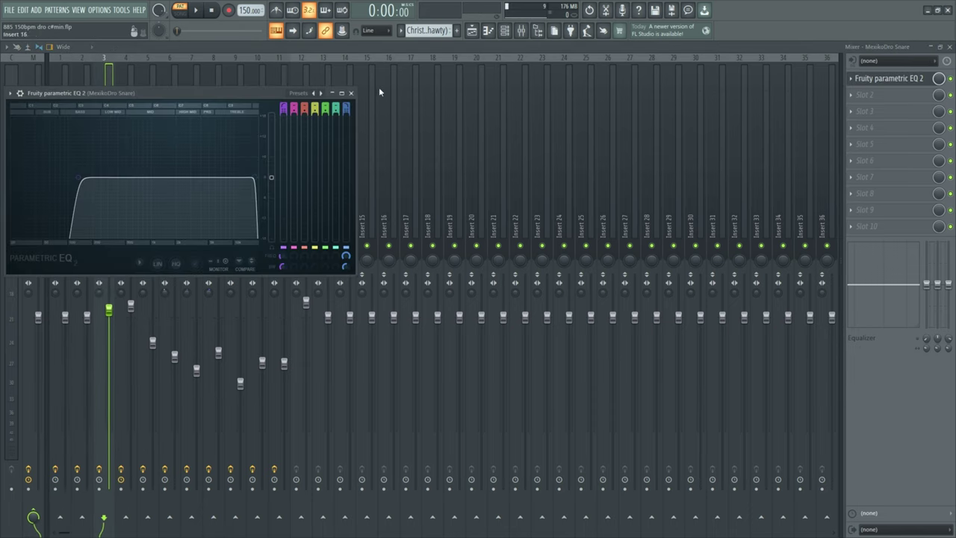
# Step: Roll off the high frequencies in the 808_2 channel's EQ, then select the Master channel
pyautogui.press('Right')
pyautogui.click(889, 78)
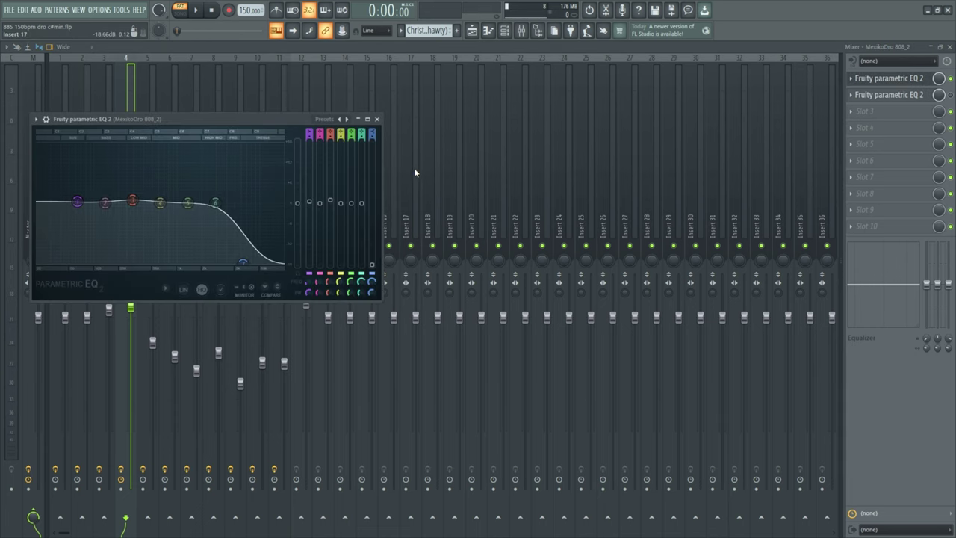
pyautogui.moveTo(128, 207); pyautogui.dragTo(242, 262)
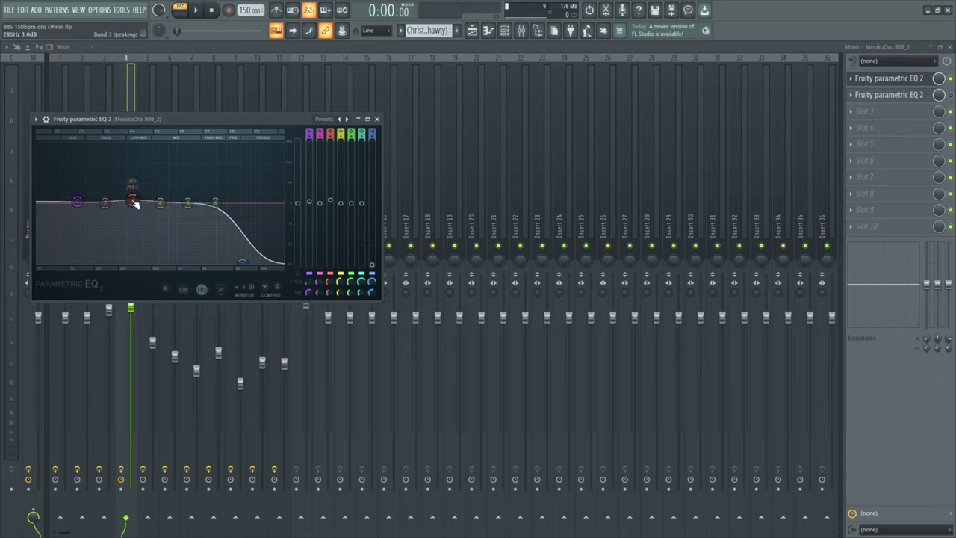
pyautogui.click(377, 118)
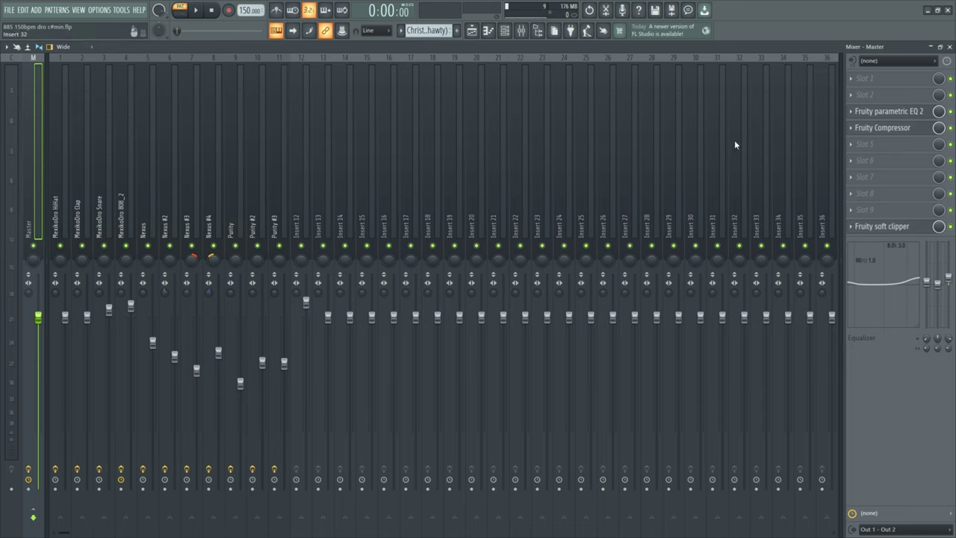
# Step: Set the Master's Fruity Compressor to a -7.0 dB threshold at 3.2:1 ratio and close it
pyautogui.click(889, 110)
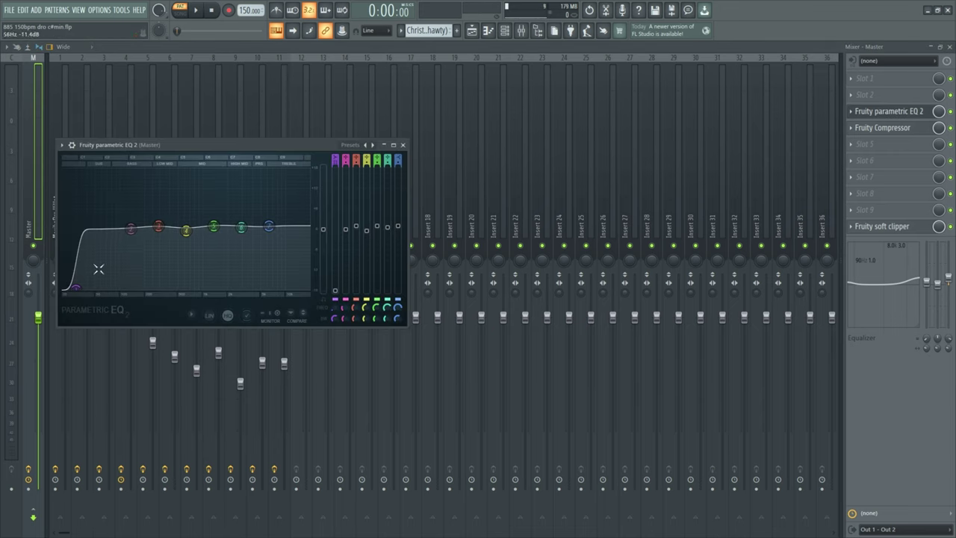
pyautogui.click(883, 127)
pyautogui.moveTo(298, 172); pyautogui.dragTo(410, 207)
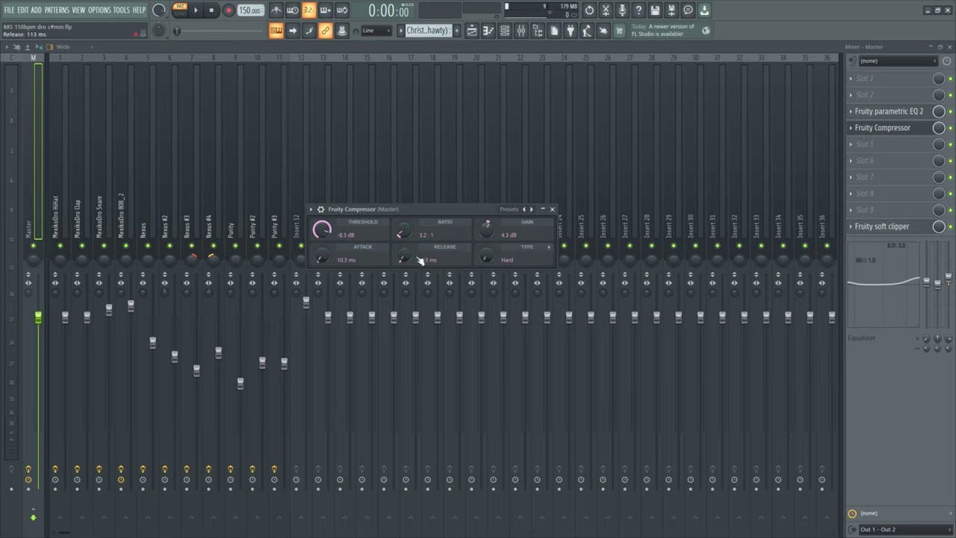
pyautogui.moveTo(315, 231); pyautogui.dragTo(345, 215)
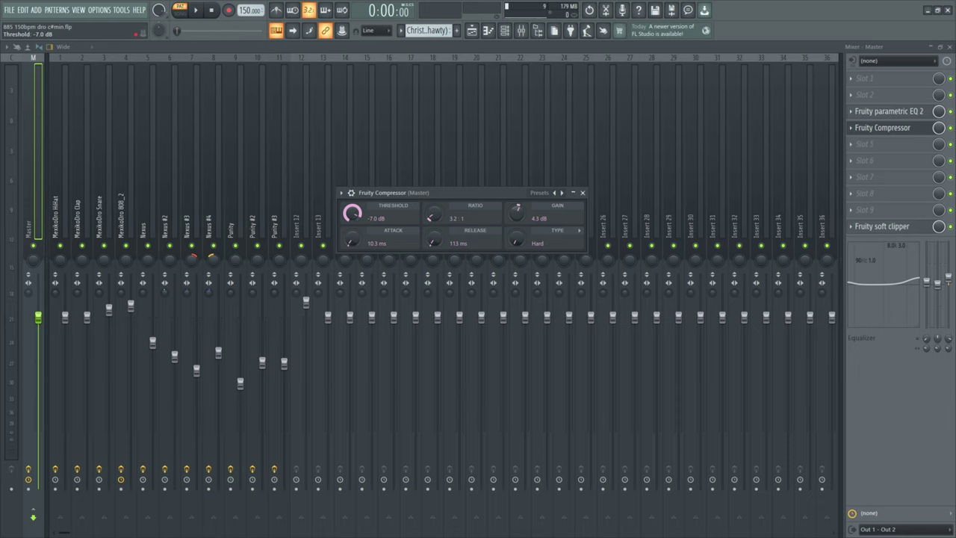
pyautogui.click(583, 193)
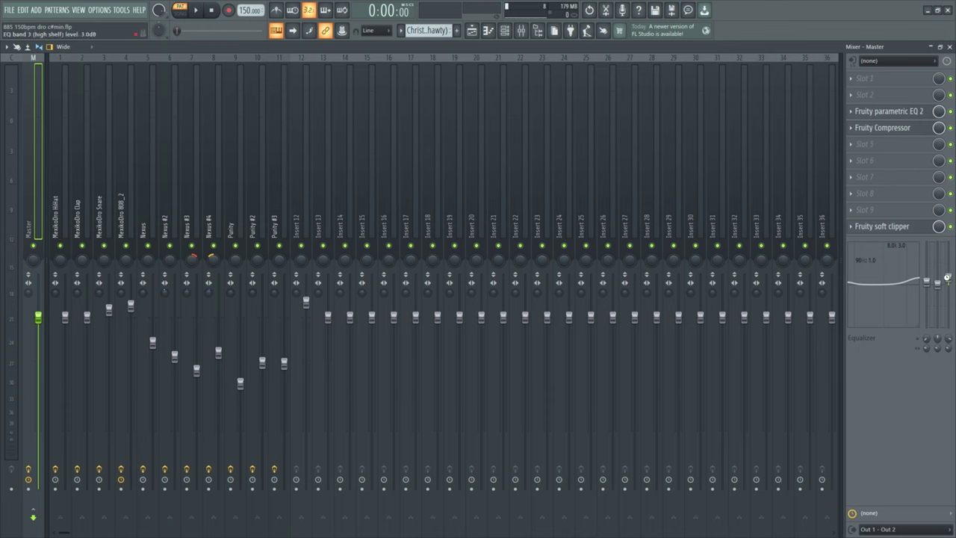
# Step: Return to the playlist, unmute all tracks, and play Track 13 soloed
pyautogui.press('F5')
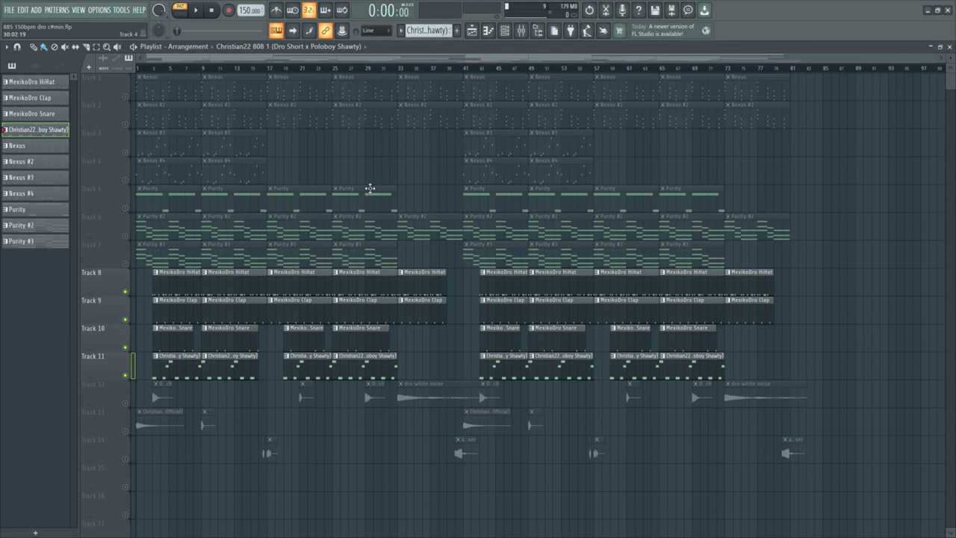
pyautogui.click(127, 291)
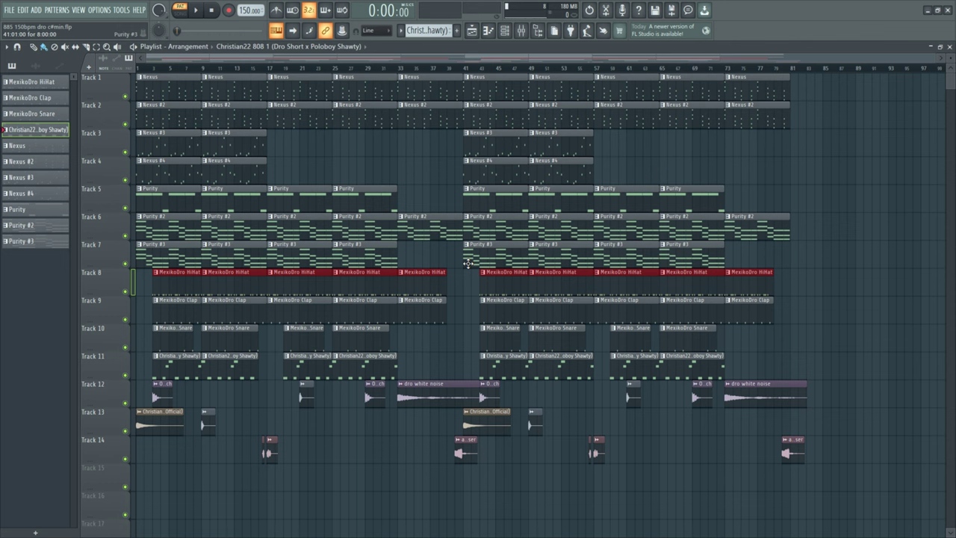
pyautogui.scroll(-2, 188, 422)
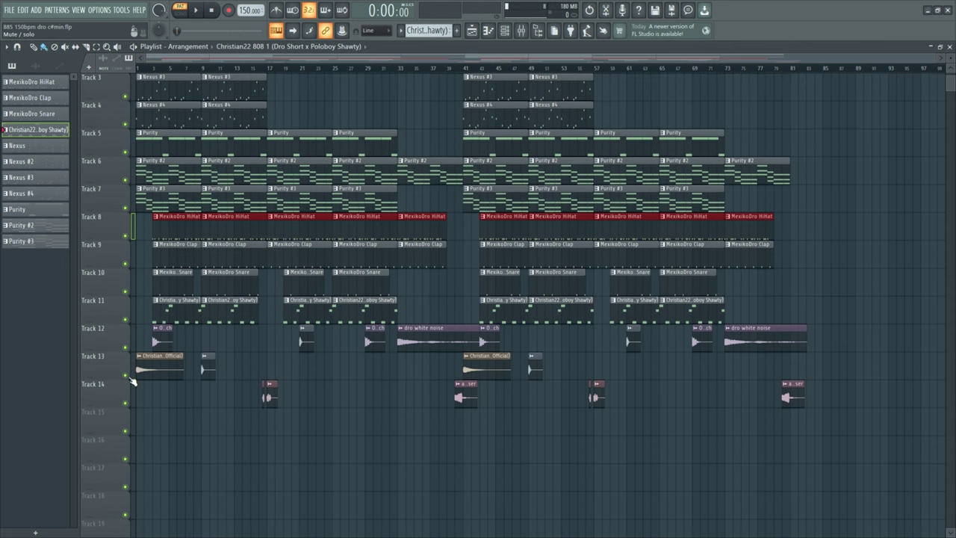
pyautogui.rightClick(126, 375)
pyautogui.press('space')
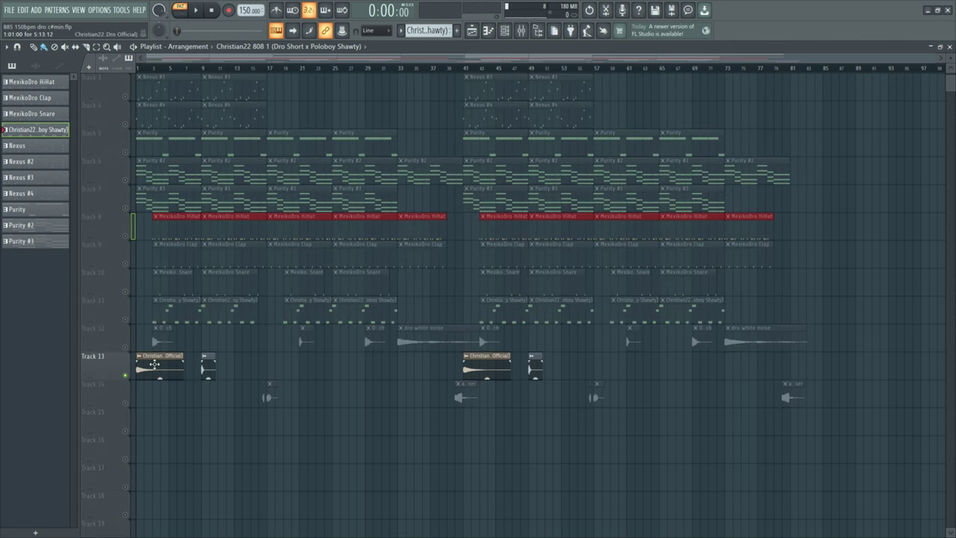
pyautogui.press('space')
pyautogui.press('space')
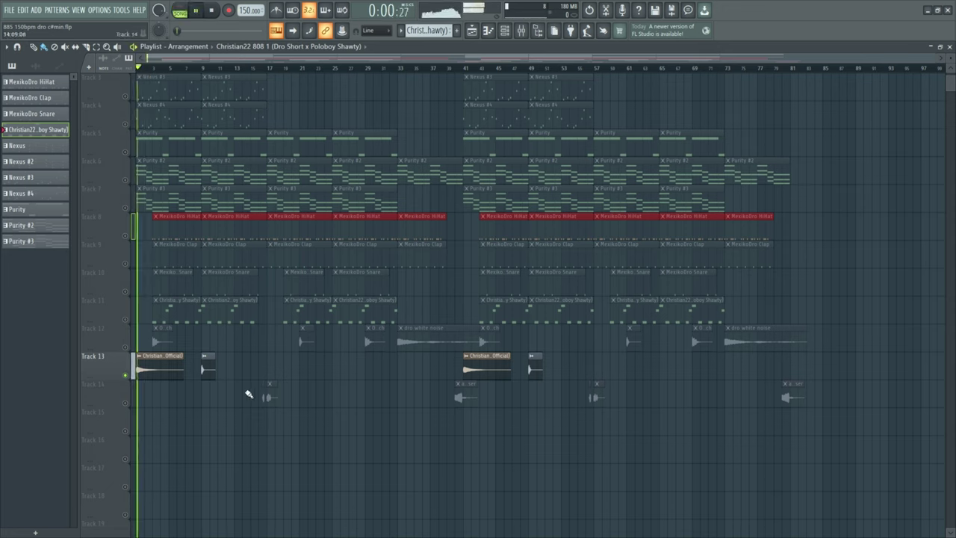
# Step: Solo Track 12 and play the white noise effects from bar 3
pyautogui.keyDown('ctrl'); pyautogui.click(125, 347); pyautogui.keyUp('ctrl')
pyautogui.click(160, 64)
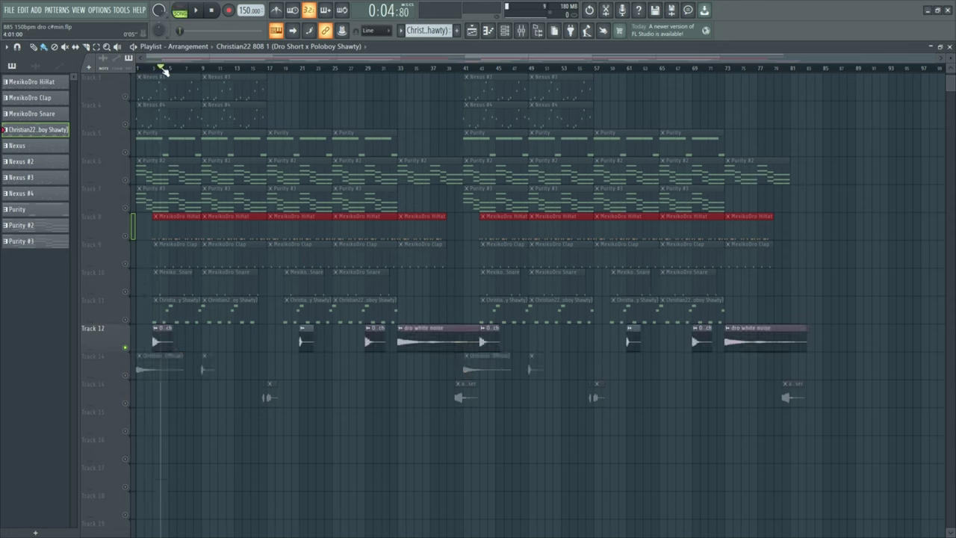
pyautogui.press('space')
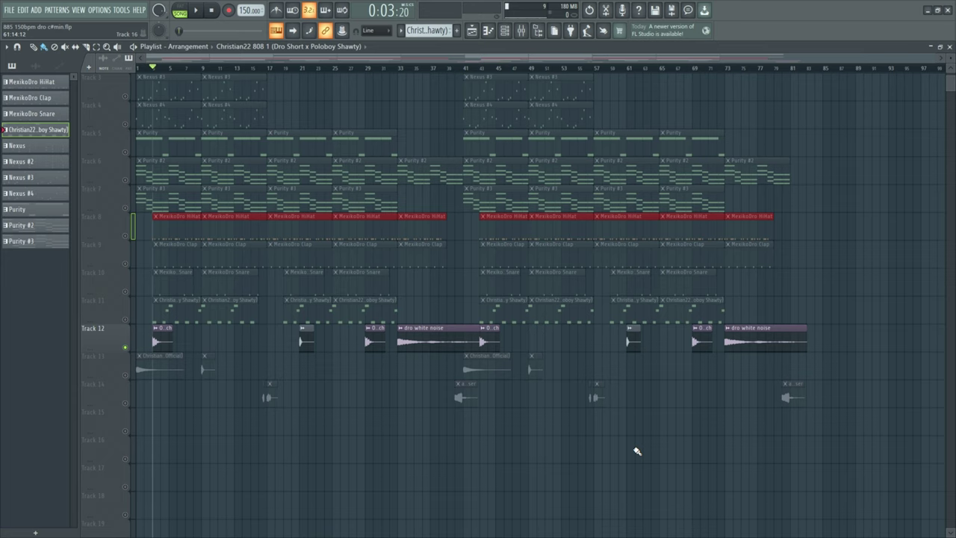
pyautogui.press('space')
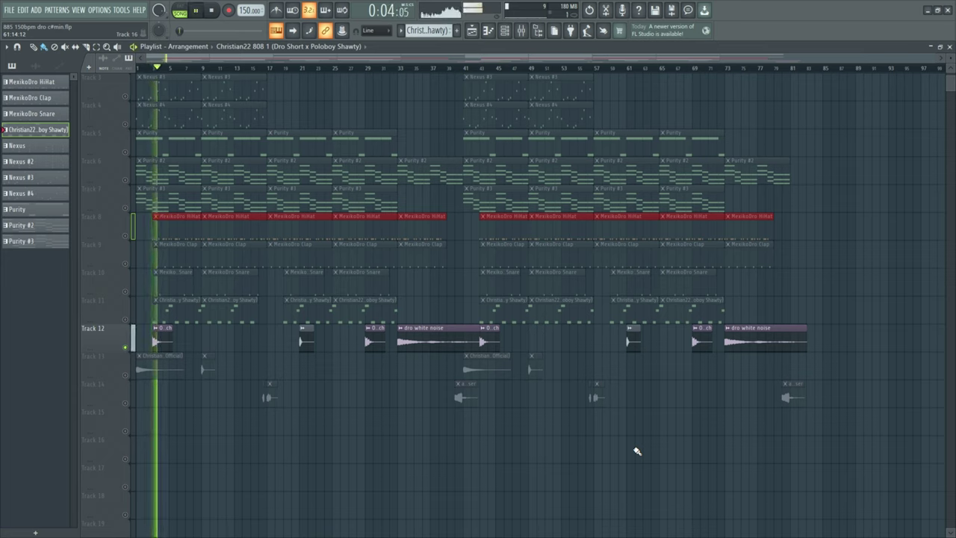
pyautogui.press('space')
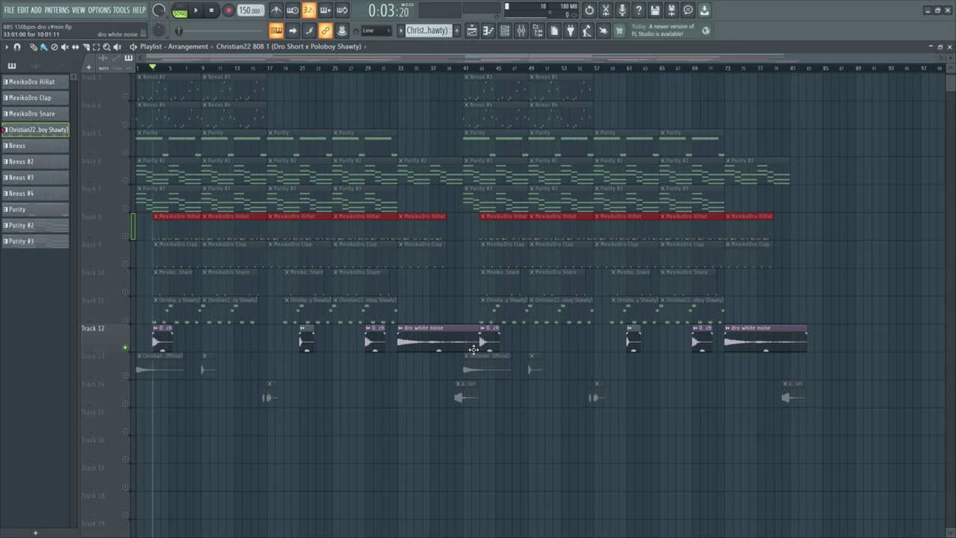
pyautogui.click(202, 67)
pyautogui.rightClick(124, 375)
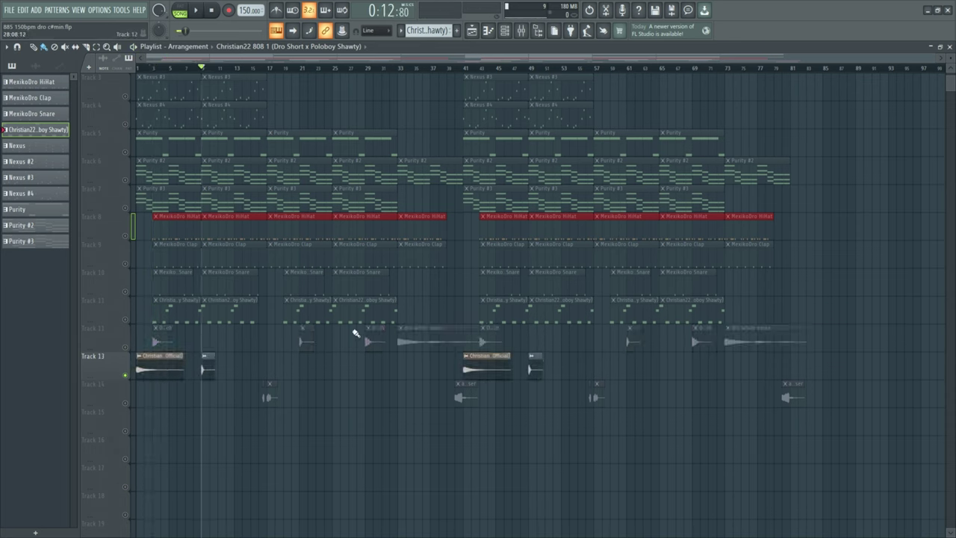
pyautogui.press('space')
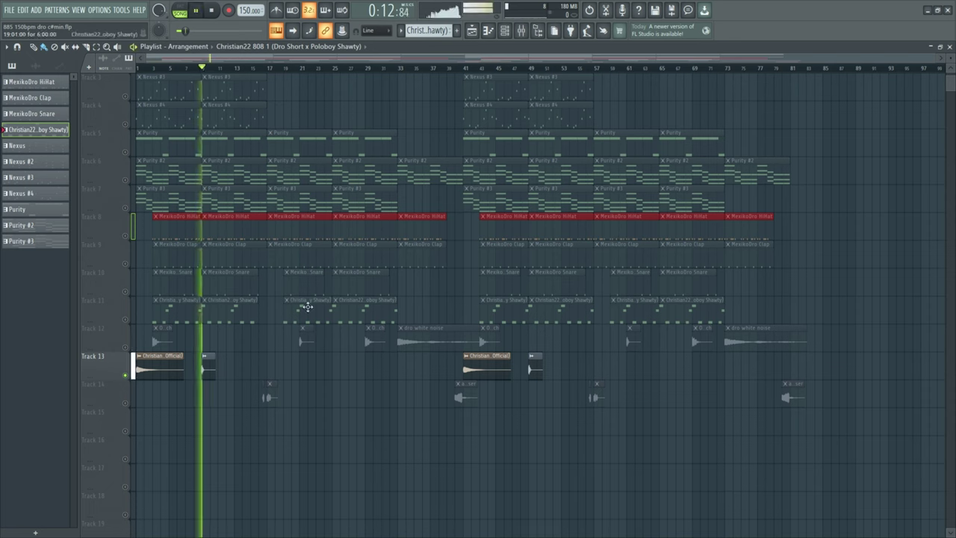
pyautogui.press('space')
pyautogui.click(259, 67)
pyautogui.rightClick(125, 403)
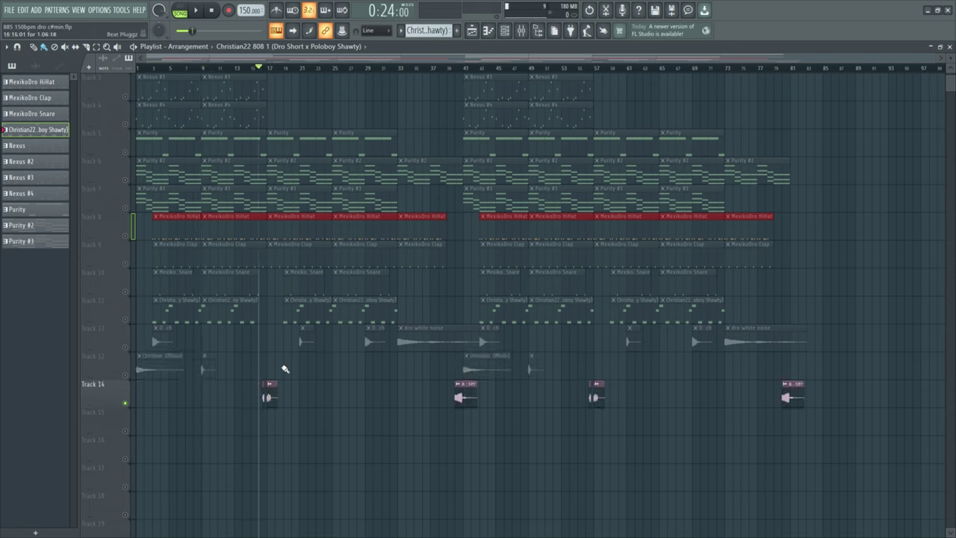
pyautogui.moveTo(260, 75); pyautogui.dragTo(136, 69)
pyautogui.click(259, 67)
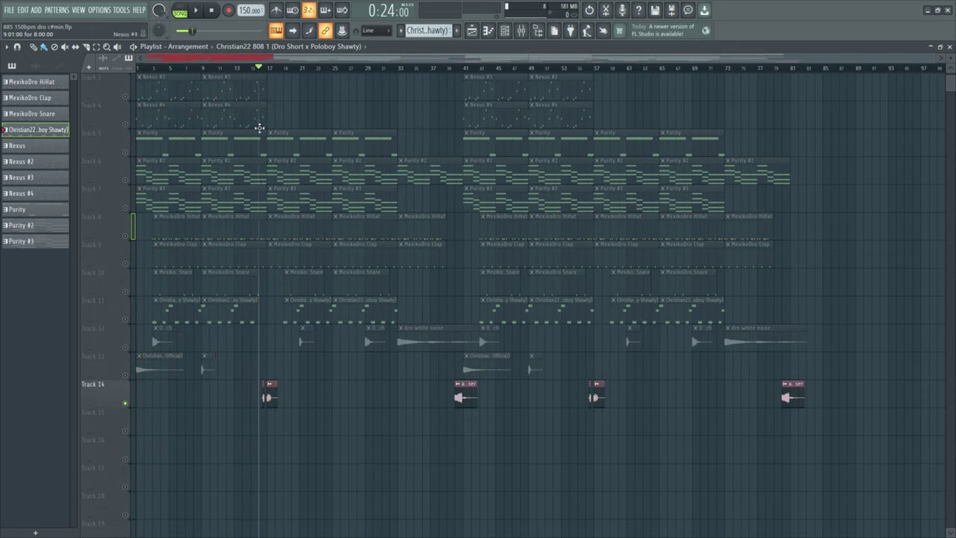
pyautogui.press('space')
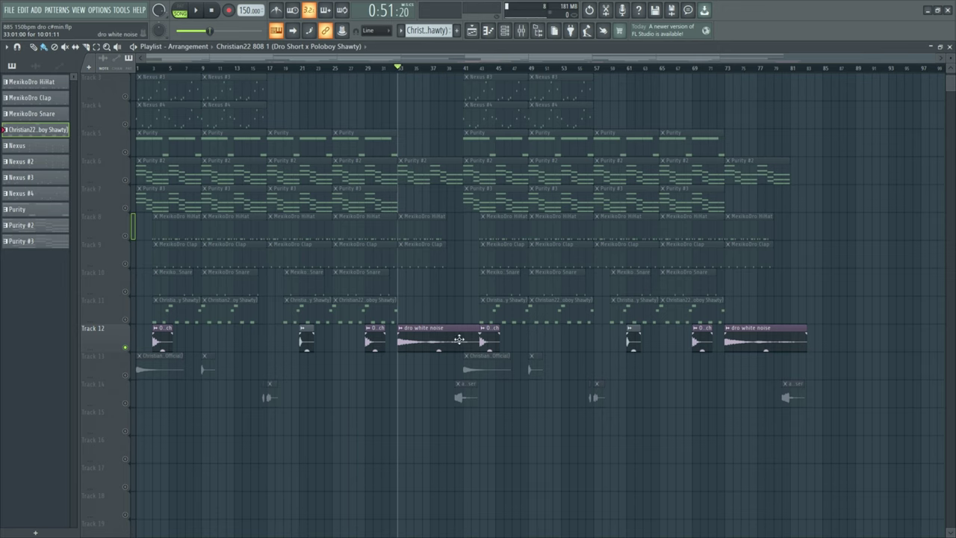
pyautogui.click(430, 338)
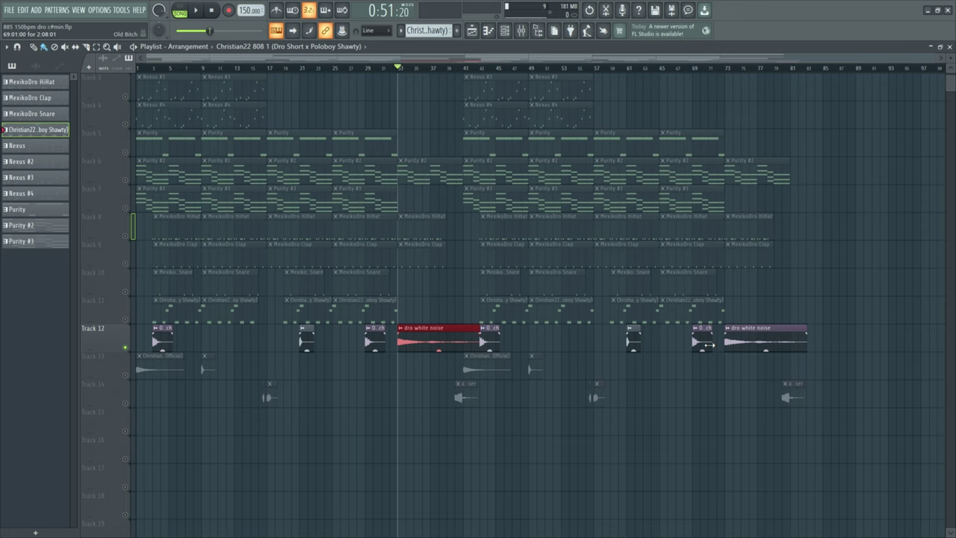
# Step: Preview the YV Plugg Tag sample from the Browser's drum kit folders, then close the Browser
pyautogui.click(506, 32)
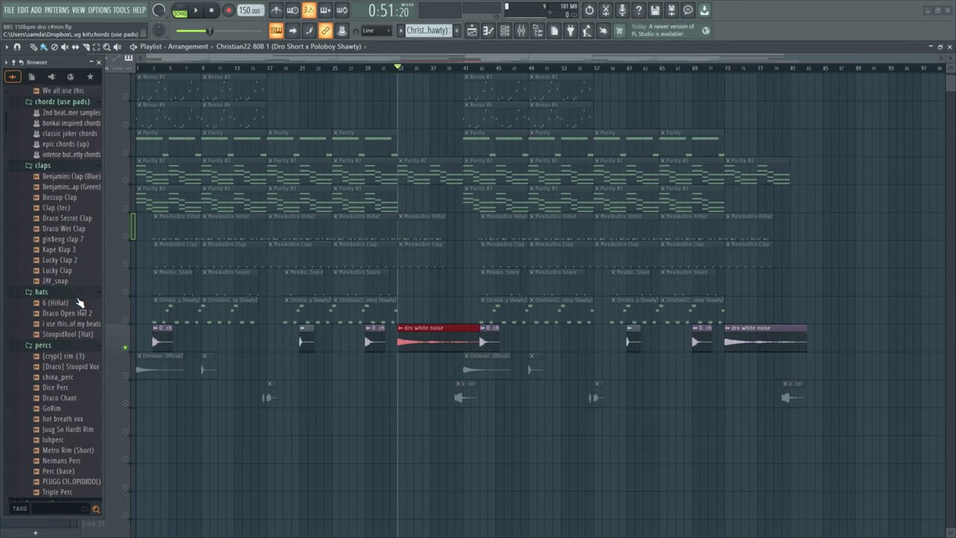
pyautogui.scroll(-15, 79, 301)
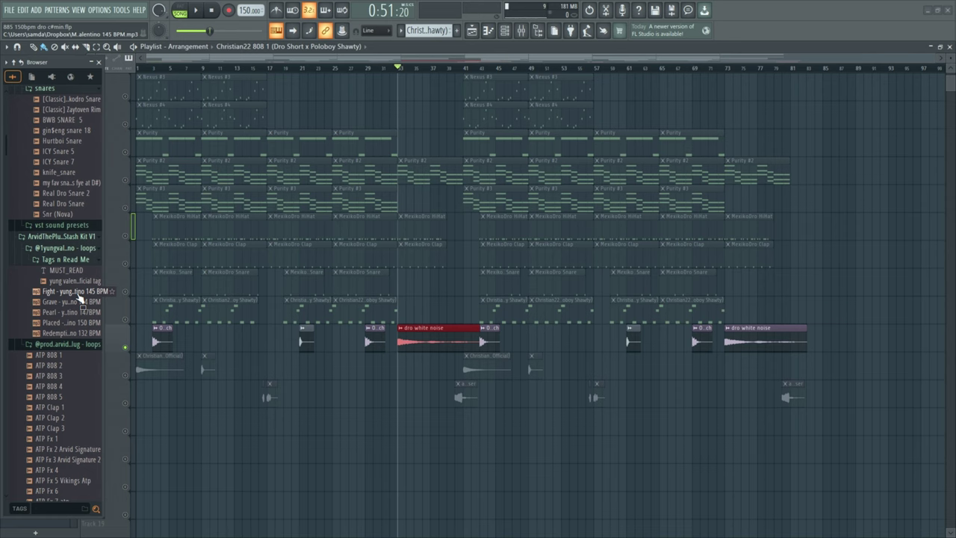
pyautogui.scroll(-3, 73, 222)
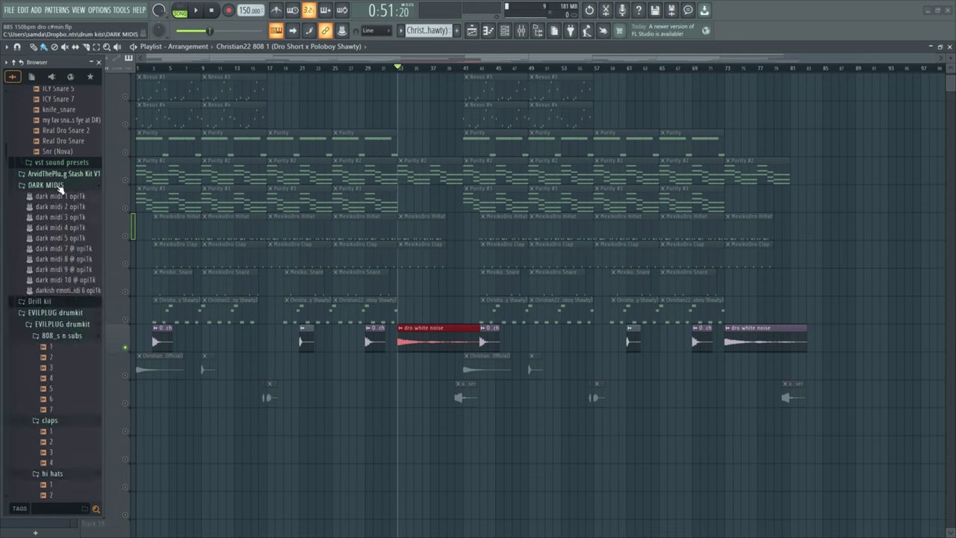
pyautogui.scroll(-5, 64, 224)
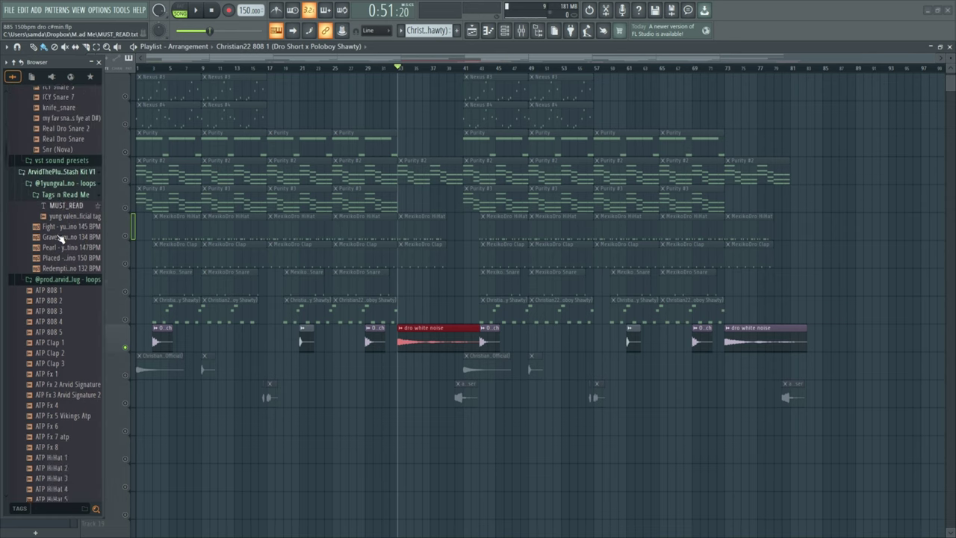
pyautogui.scroll(-15, 61, 236)
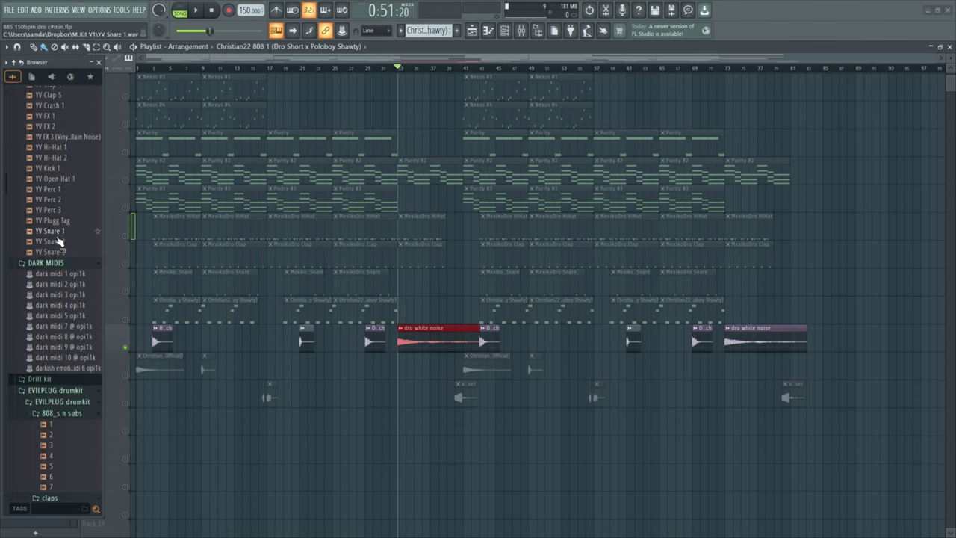
pyautogui.click(66, 221)
pyautogui.scroll(5, 64, 246)
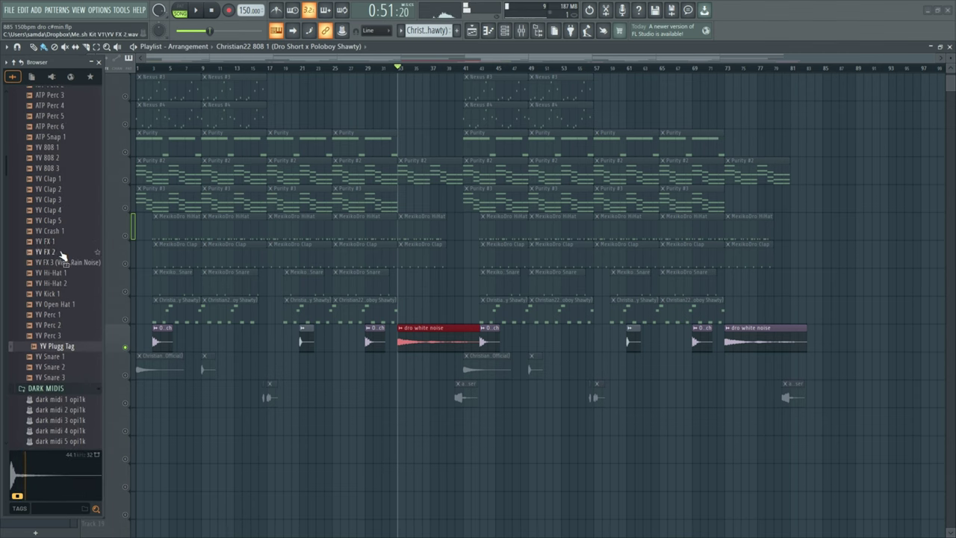
pyautogui.scroll(12, 64, 251)
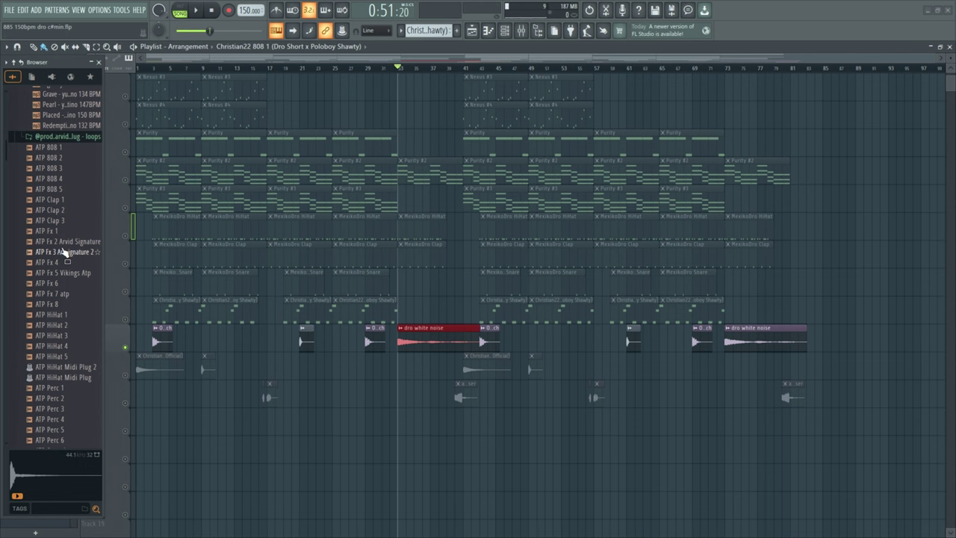
pyautogui.hotkey('alt', 'F8')
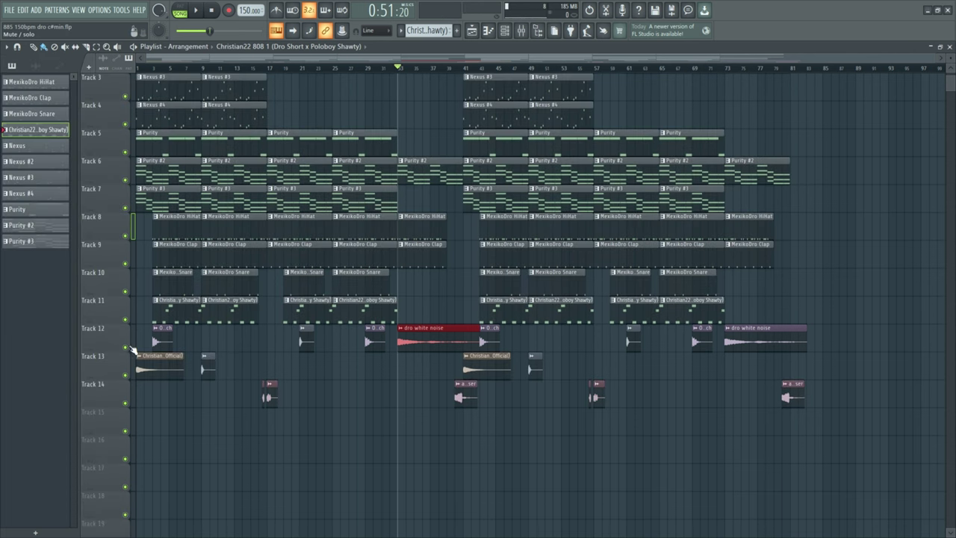
# Step: Pick the MexikoDro Clap pattern, jump playback to bars 41 and 49, then stop at the start
pyautogui.click(423, 256)
pyautogui.scroll(2, 441, 291)
pyautogui.click(456, 70)
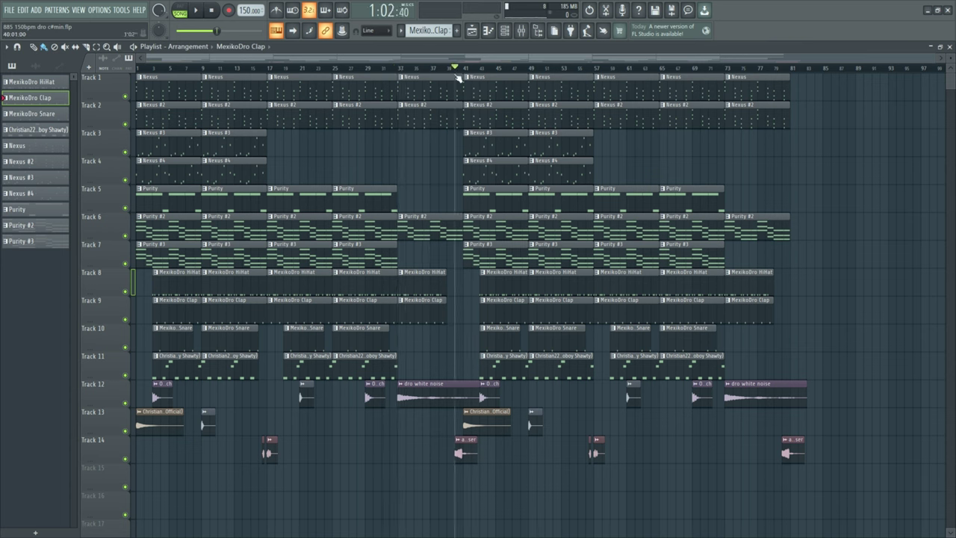
pyautogui.click(537, 69)
pyautogui.press('space')
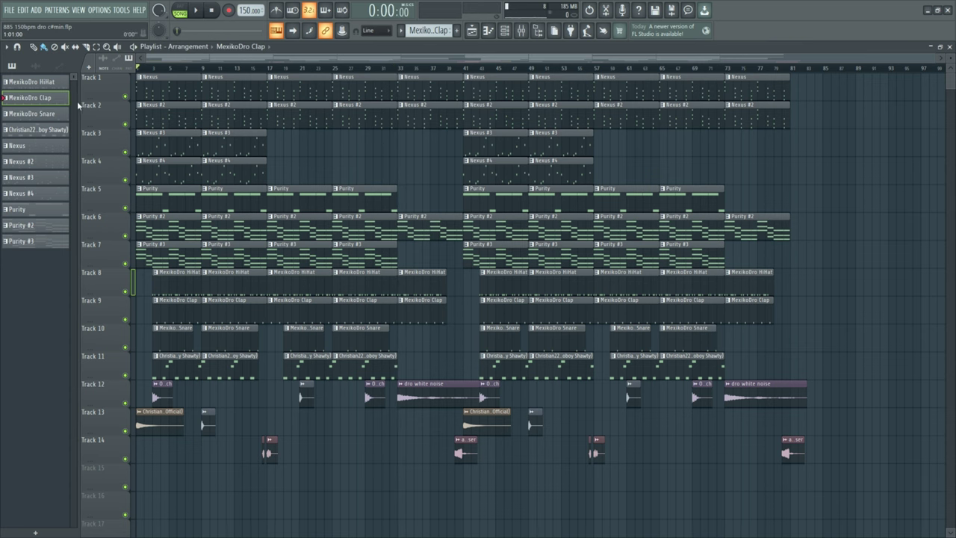